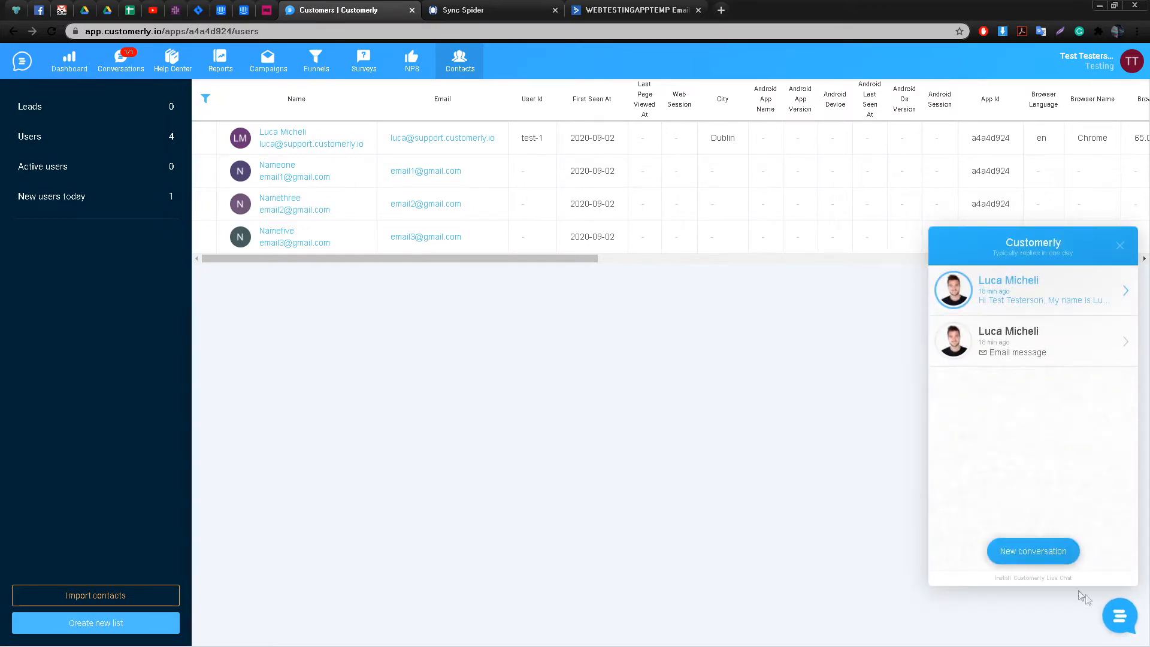
Step: Close the Customerly chat widget and view the contact list in the ActiveCampaign account
left_click(1119, 616)
left_click(480, 10)
left_click(597, 10)
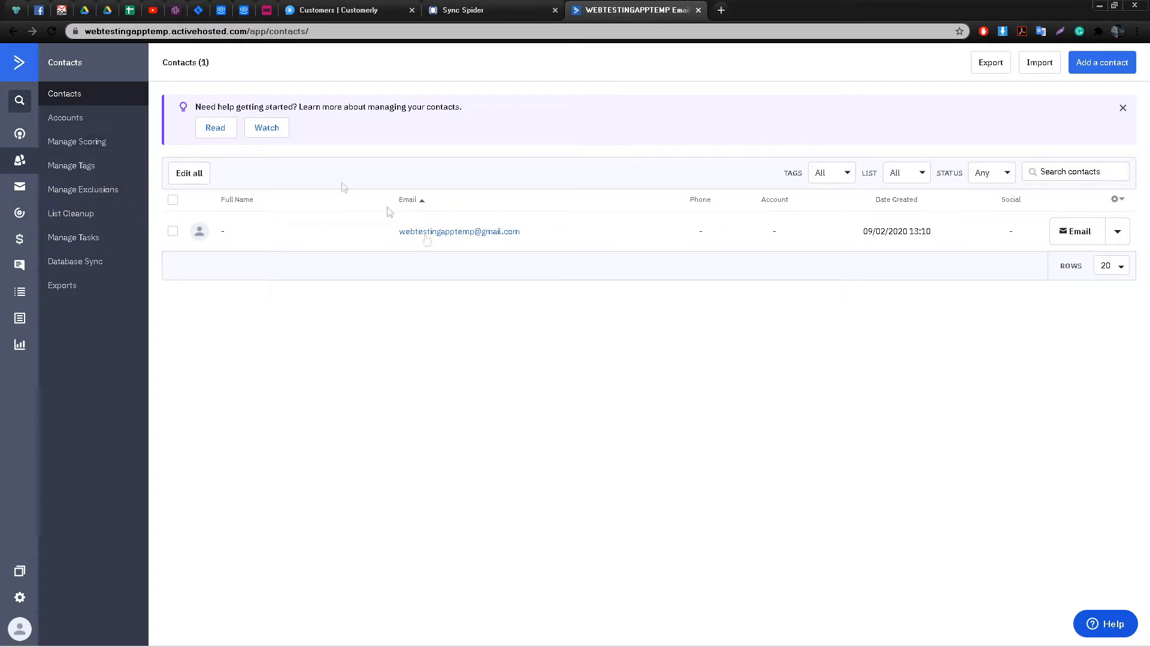
Step: Switch to SyncSpider and add a new project named CustomerlyToActiveCampaign
left_click(451, 12)
scroll(95, 258, "up", 3)
scroll(102, 270, "down", 3)
left_click(118, 313)
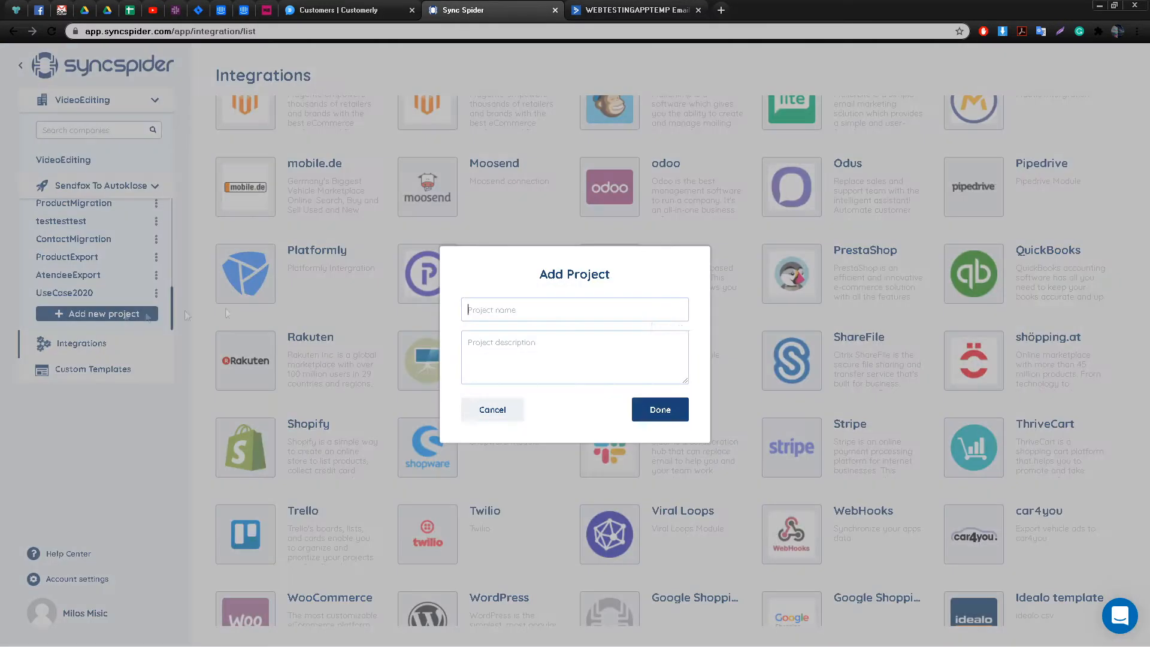
type("CustomerlyToActiveCampaign")
left_click(659, 409)
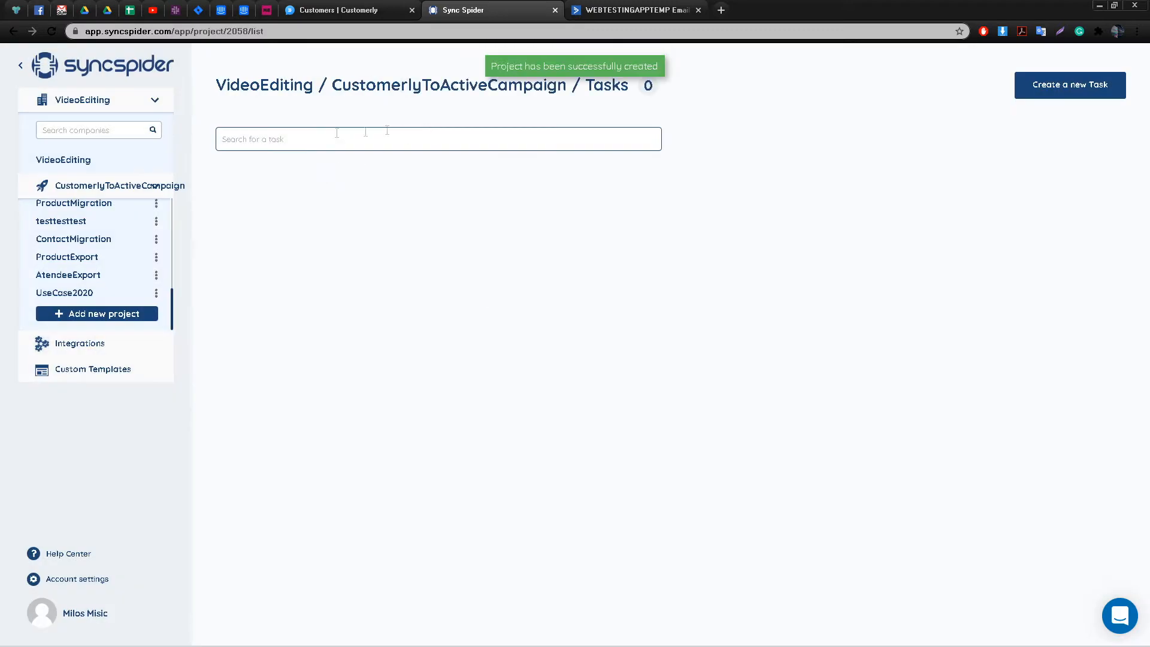
Step: Create a new task in the project and add a Customerly source integration named CustomerlyContactSource
left_click(664, 232)
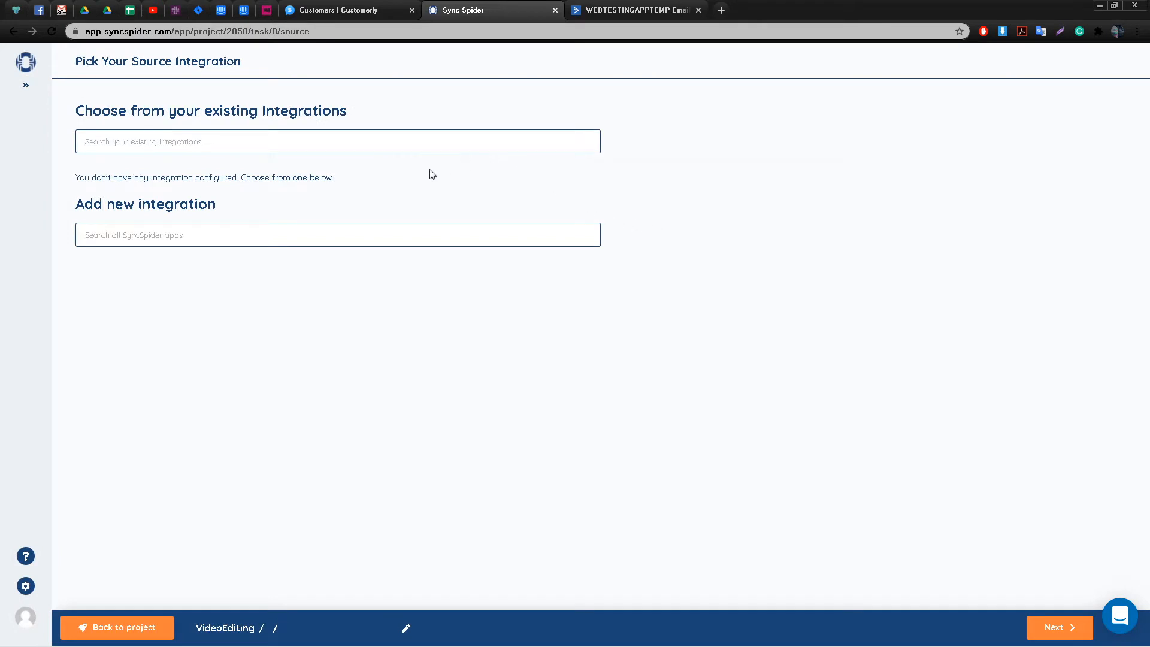
left_click(268, 231)
left_click(530, 199)
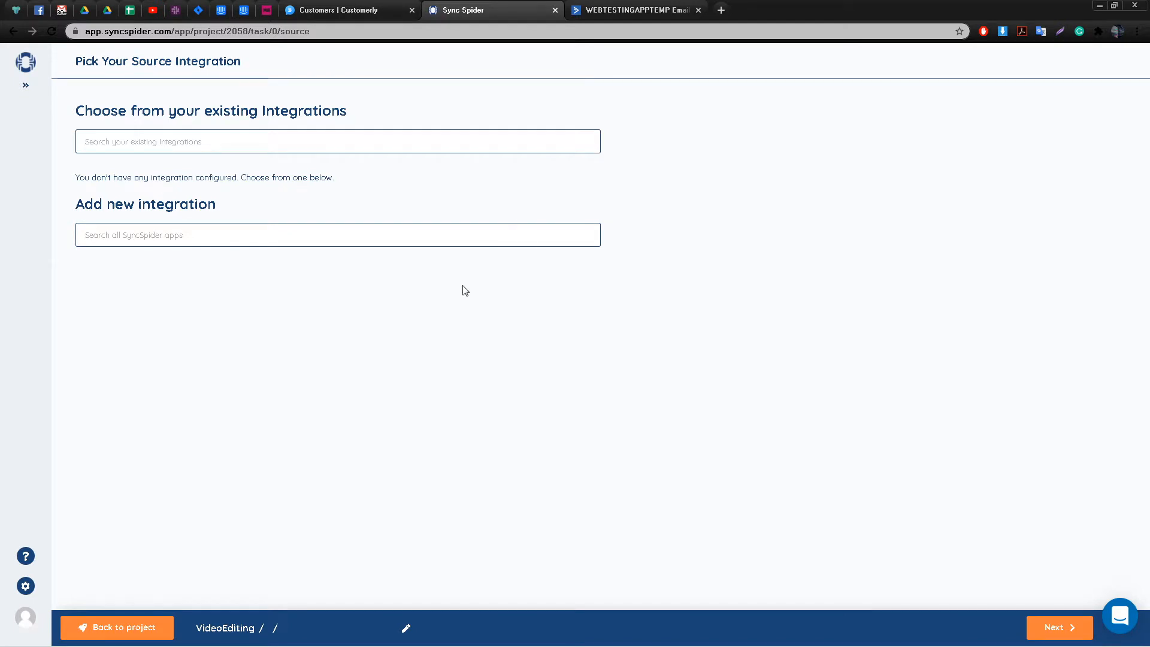
left_click(251, 232)
scroll(326, 227, "down", 20)
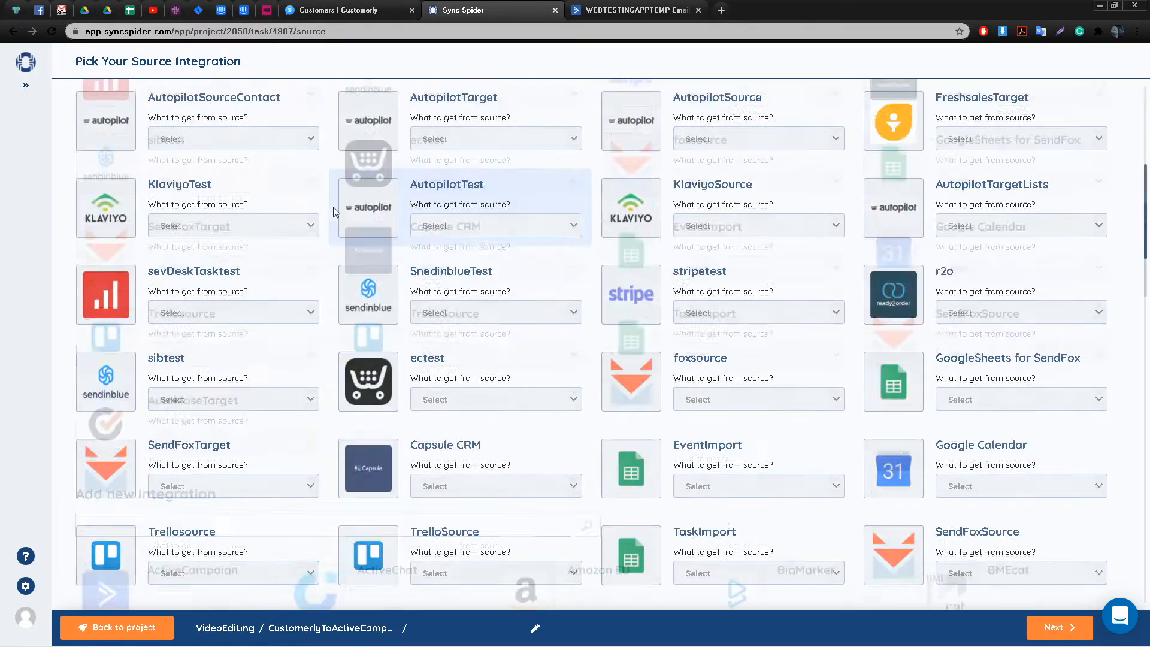
scroll(321, 253, "up", 11)
left_click(169, 419)
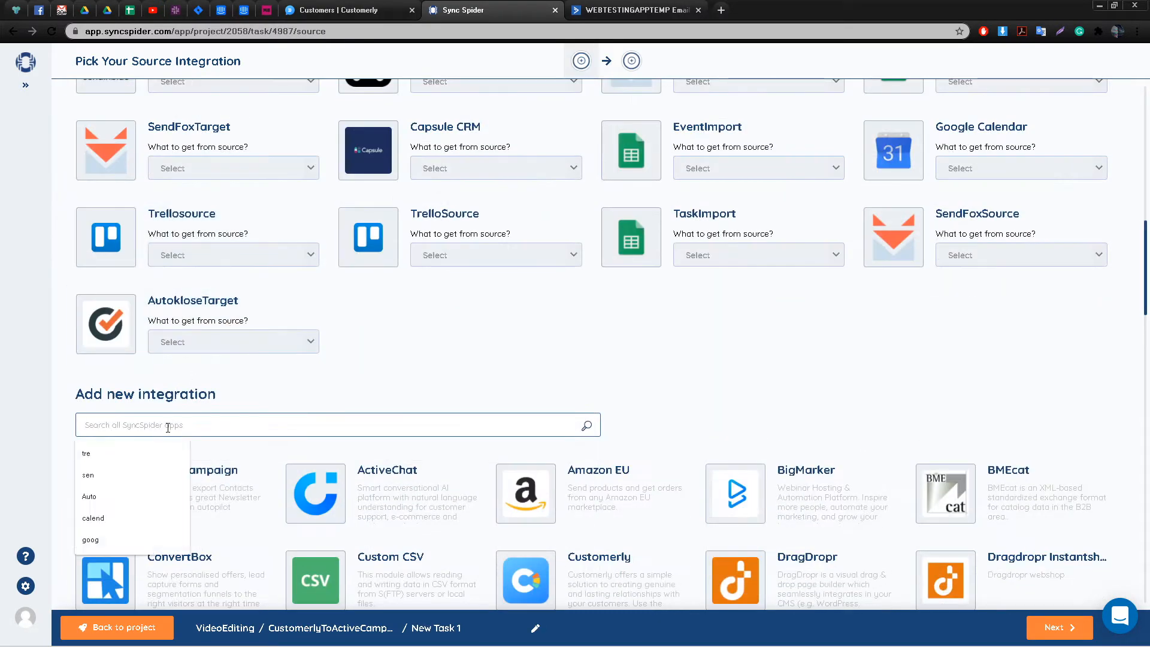
type("cu")
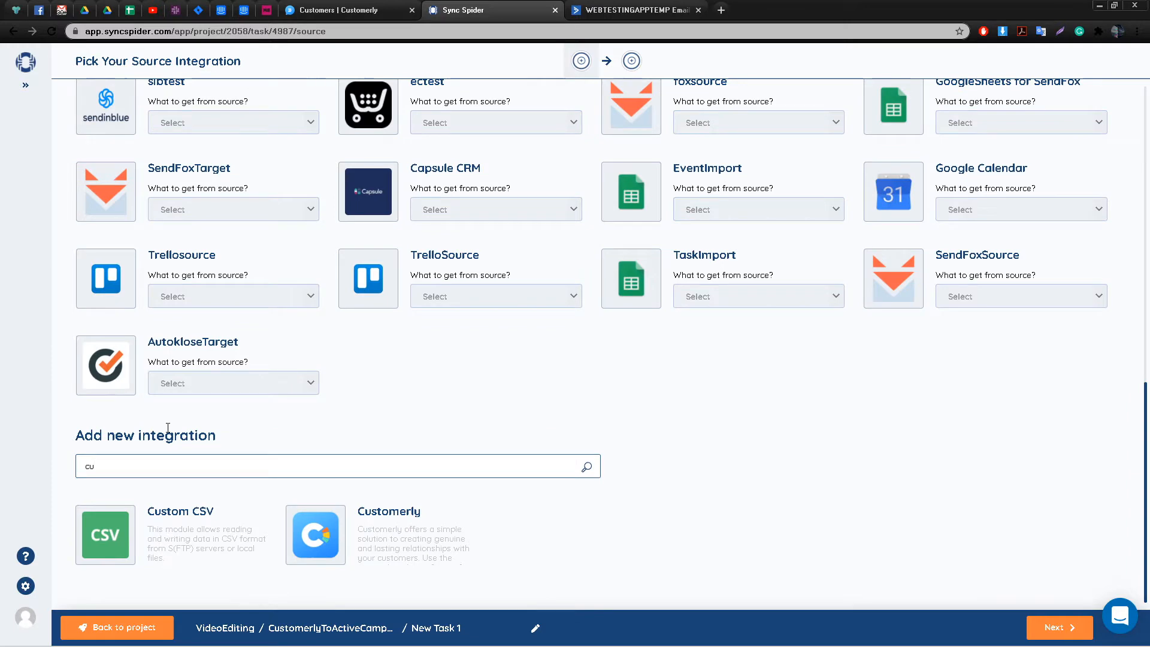
left_click(334, 546)
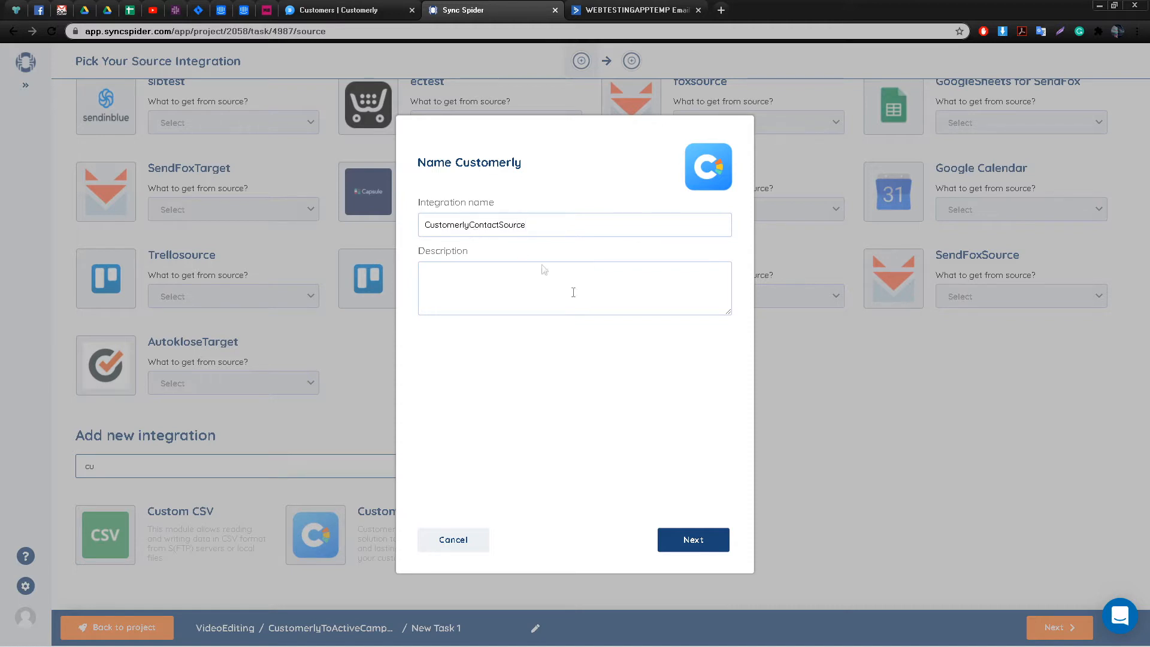
left_click(693, 540)
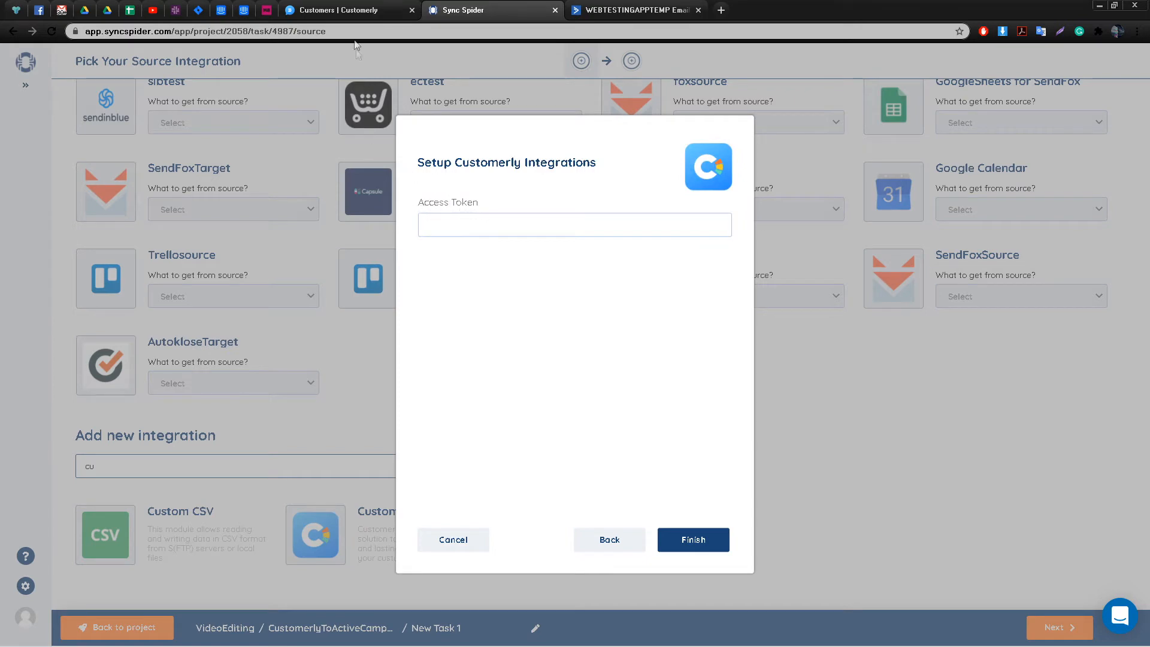
Step: Switch to Customerly and copy the access token key from the Public API page of the installation settings
left_click(352, 12)
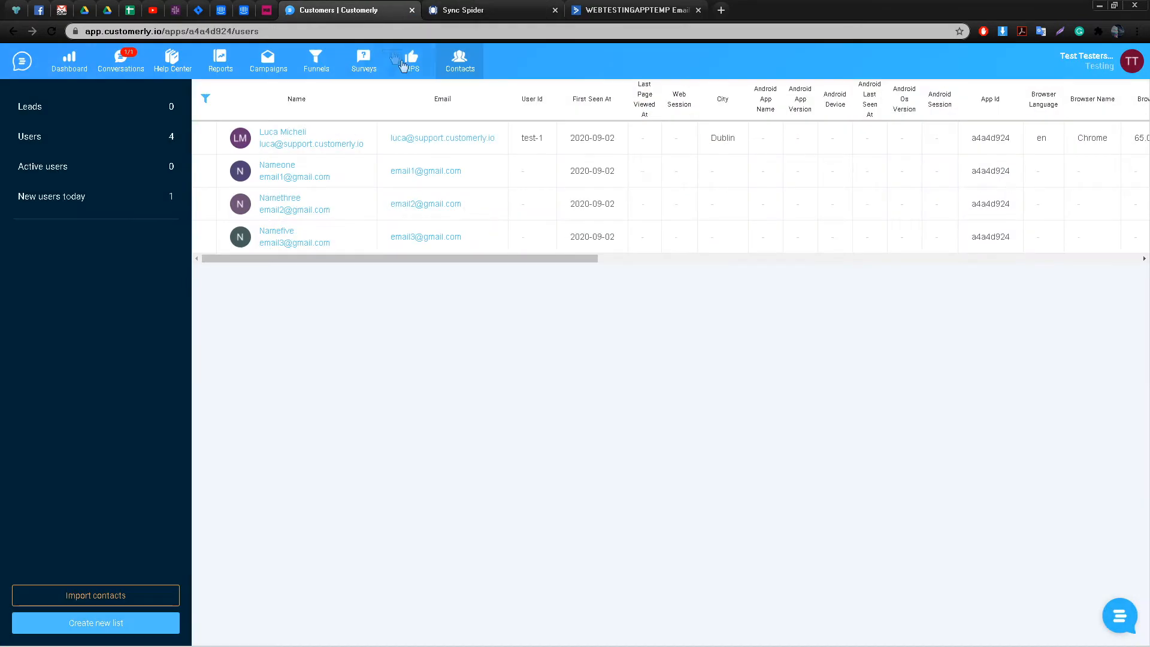
left_click(1137, 63)
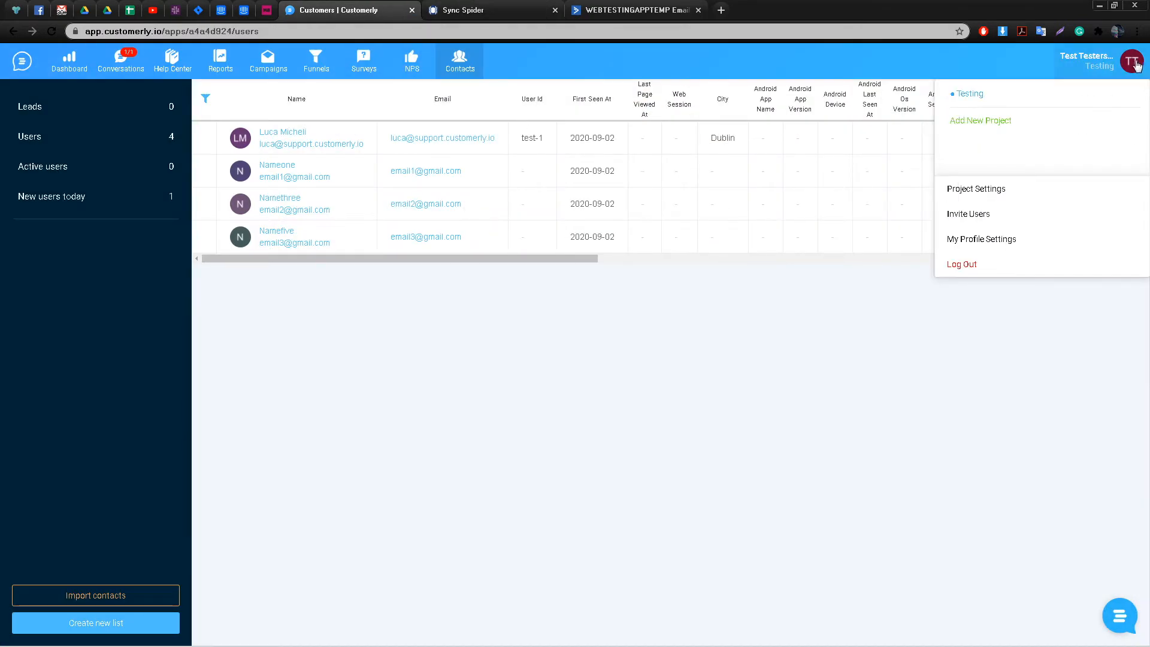
left_click(981, 244)
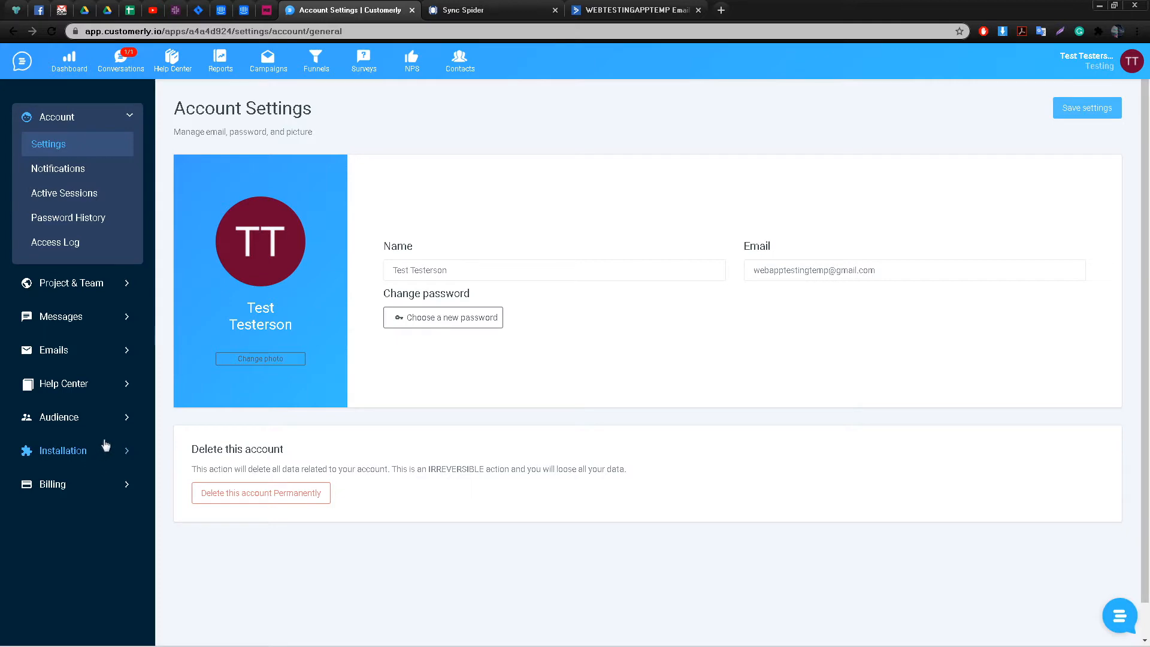
scroll(294, 471, "down", 1)
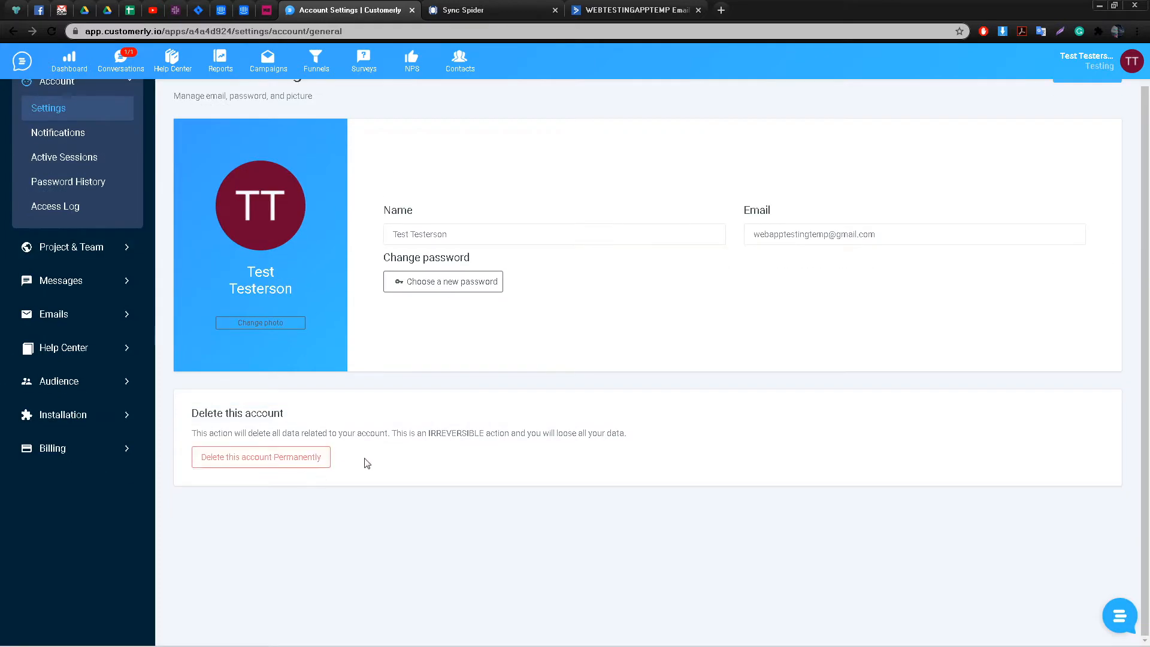
scroll(368, 464, "up", 1)
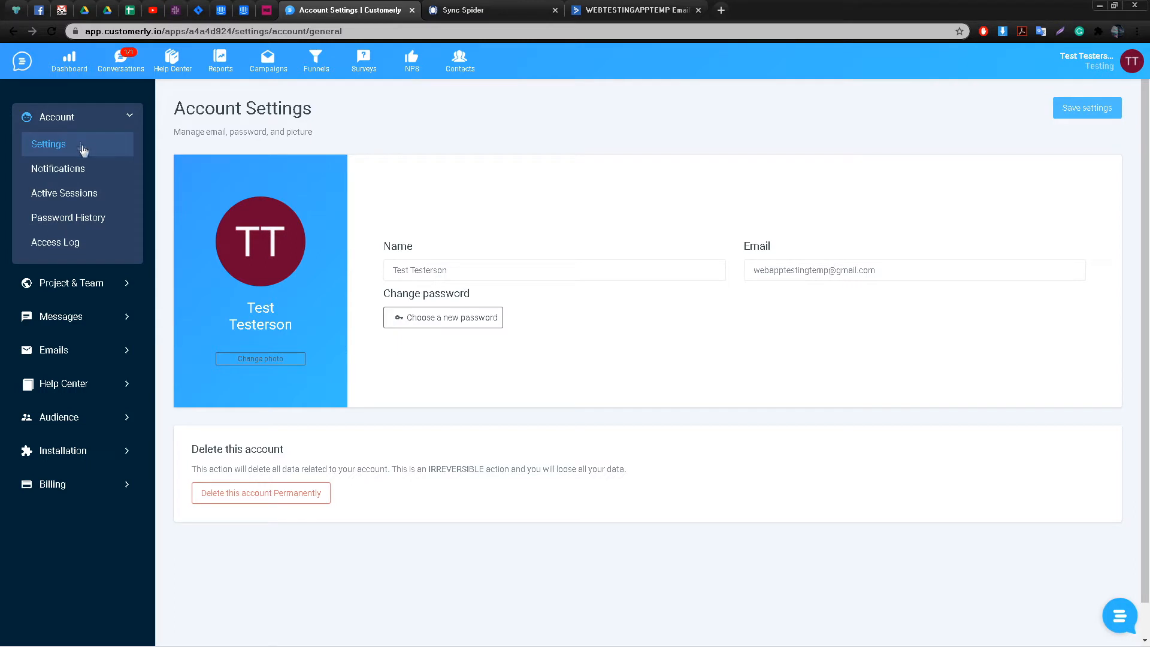
left_click(64, 456)
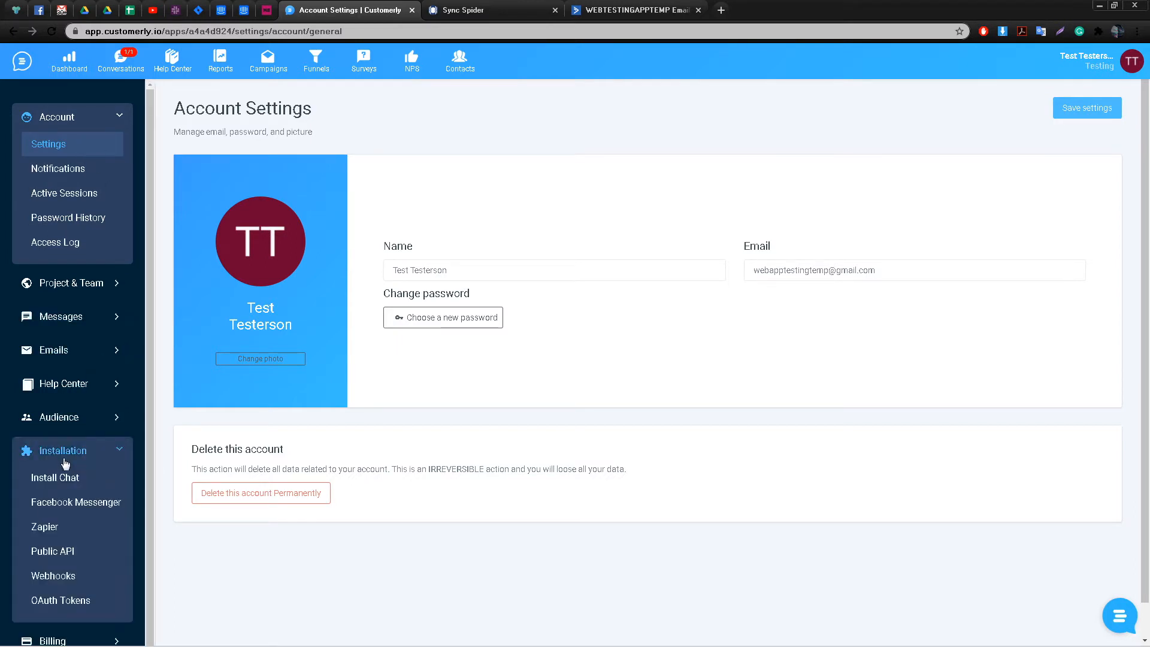
left_click(36, 550)
left_click(235, 298)
left_click_drag(506, 487, 193, 487)
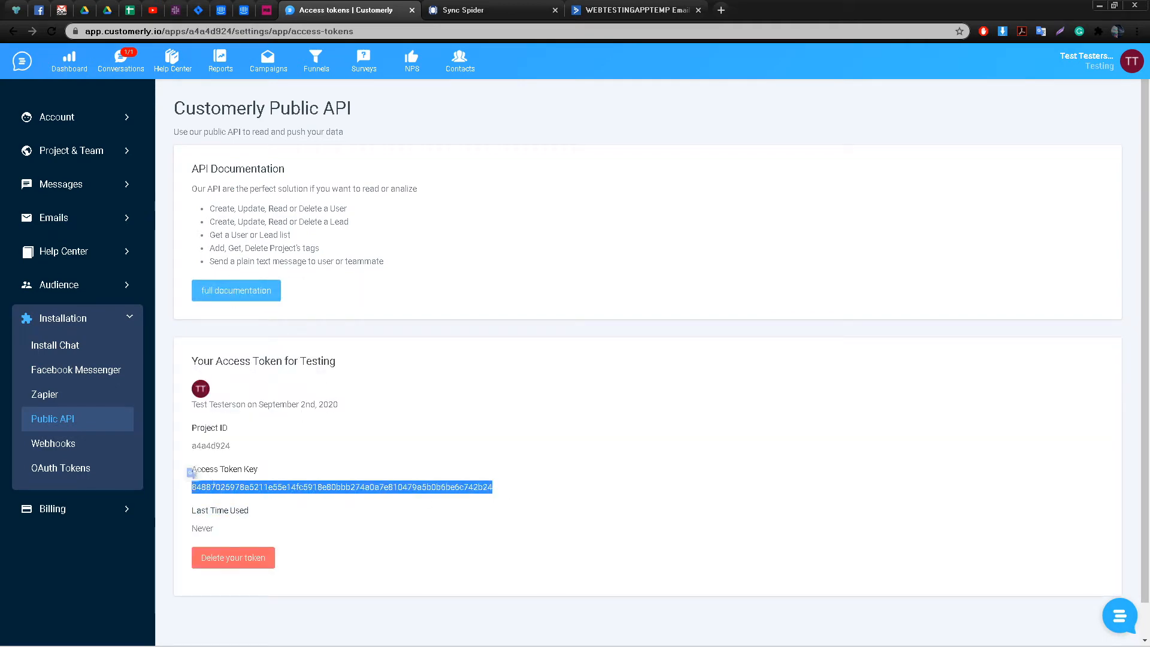
key("ctrl+c")
Step: Return to SyncSpider, paste the access token into the Customerly integration setup and finish it
key("ctrl+Tab")
key("ctrl+v")
left_click(693, 539)
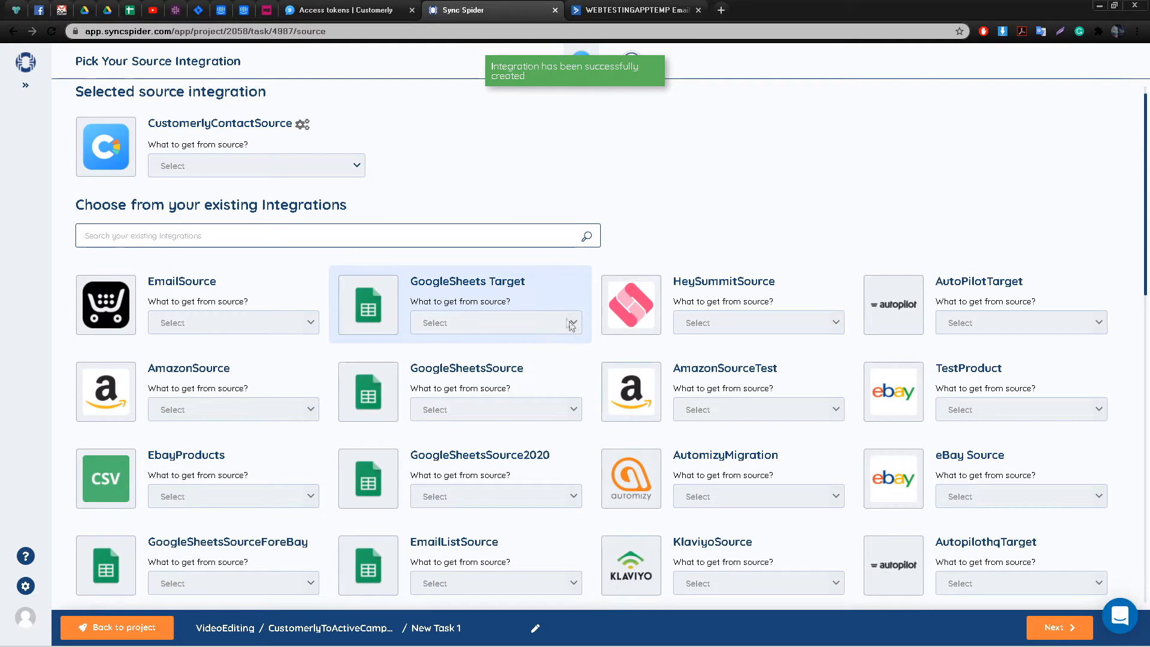
Step: Set User as the data to get from CustomerlyContactSource and proceed to the target integration
left_click(314, 173)
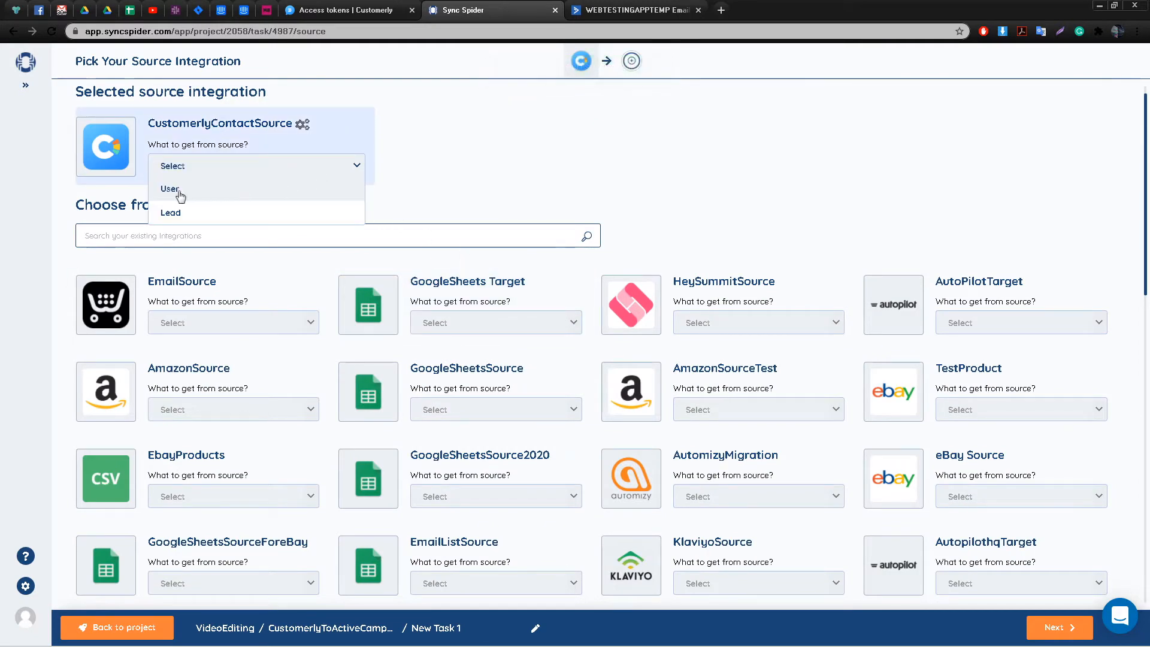
left_click(179, 189)
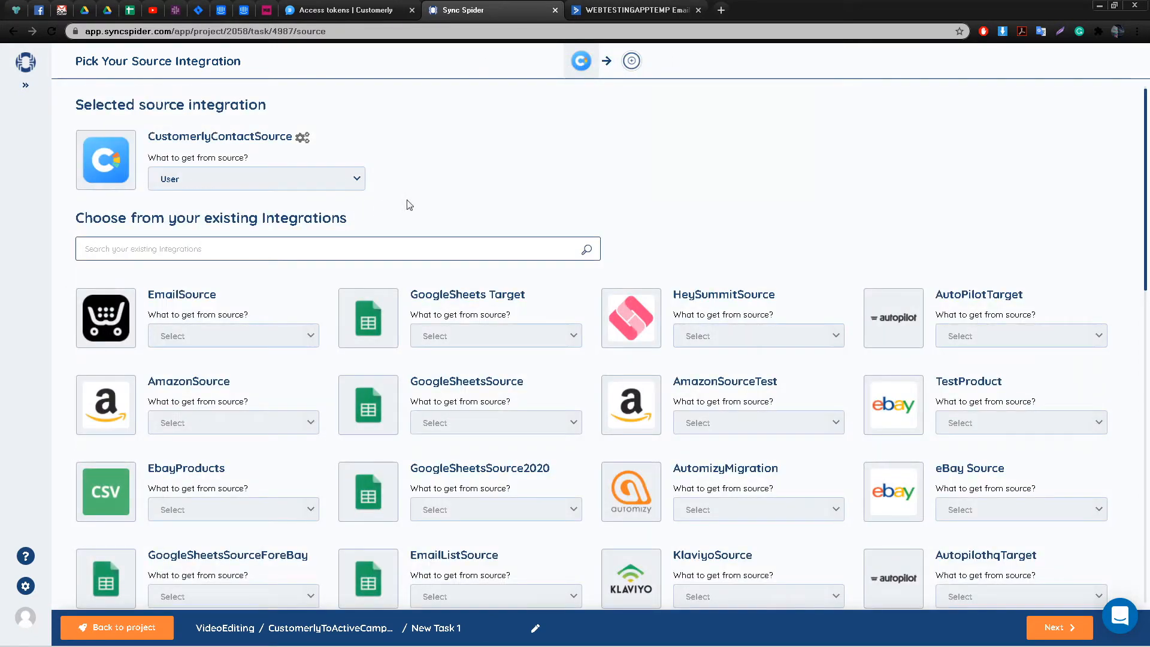
left_click(1067, 626)
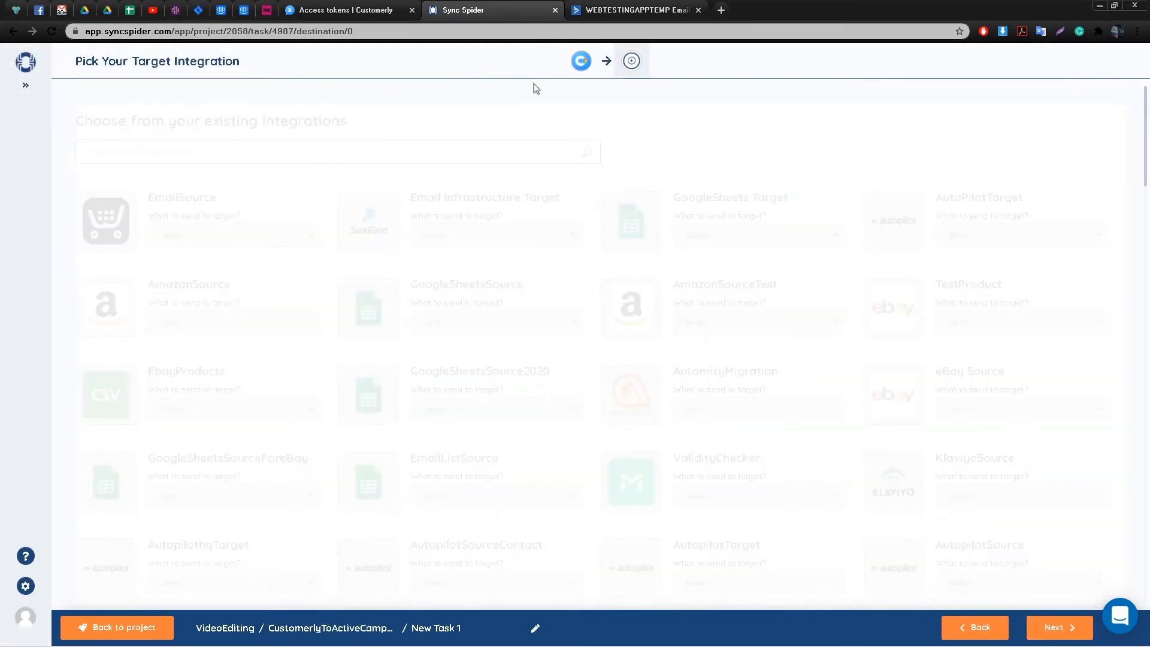
Step: Add a new ActiveCampaign target integration named ActiveCampaignTarget and continue to its connection setup
scroll(360, 362, "down", 15)
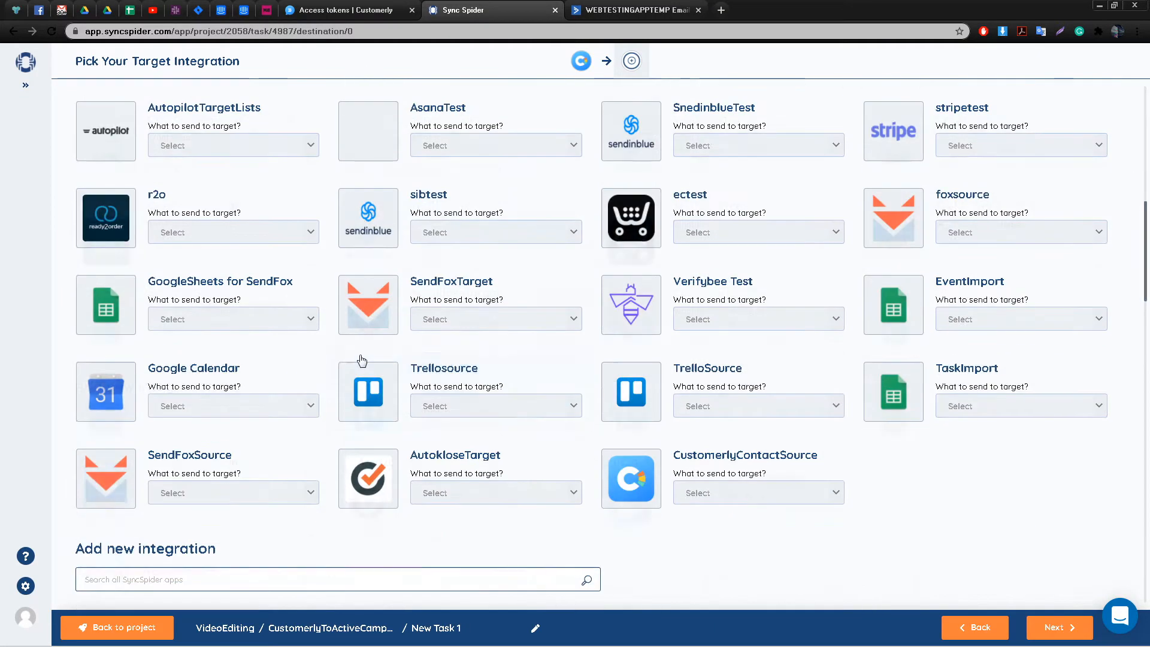
scroll(359, 362, "up", 5)
left_click(218, 255)
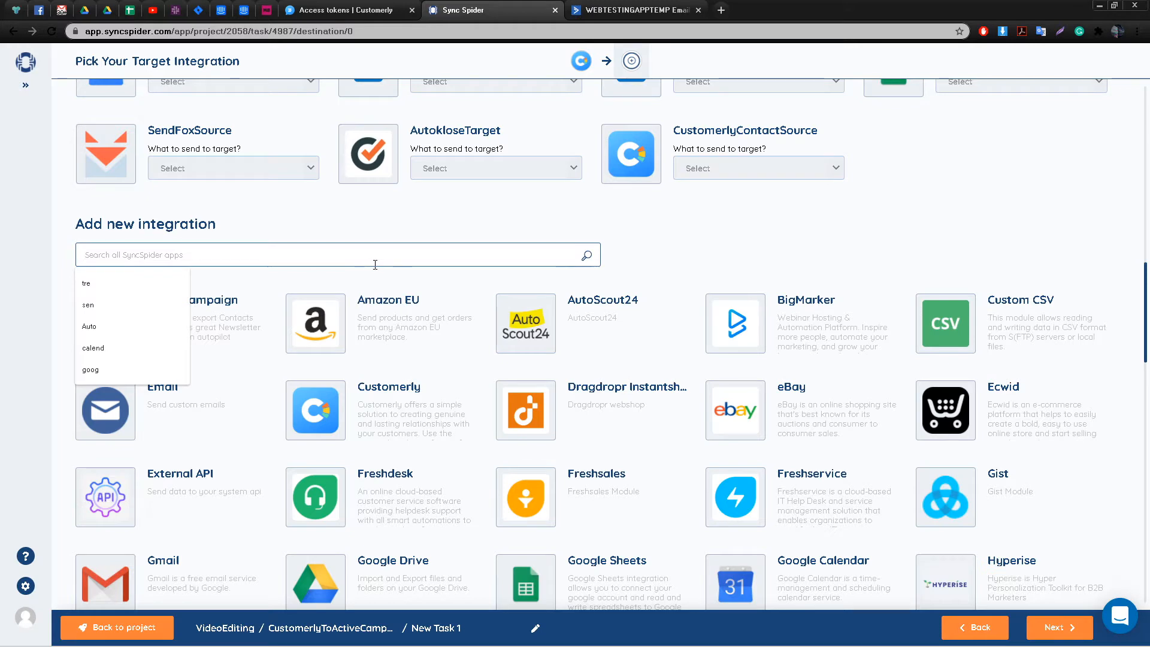
type("a")
left_click(186, 333)
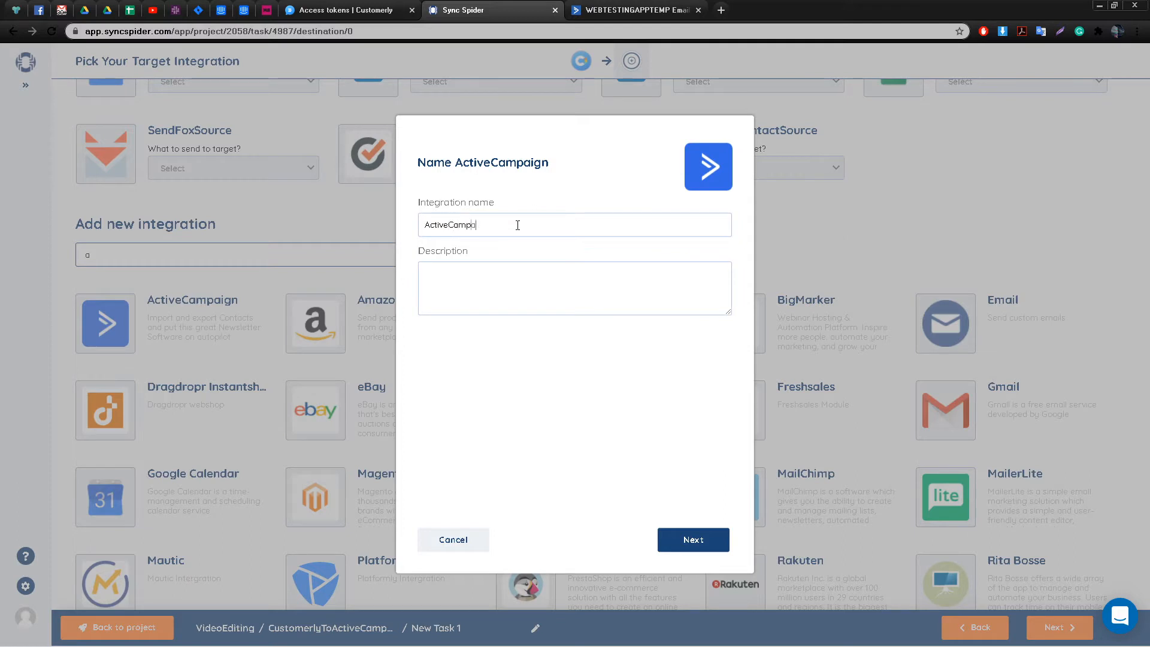
type("Target")
left_click(696, 541)
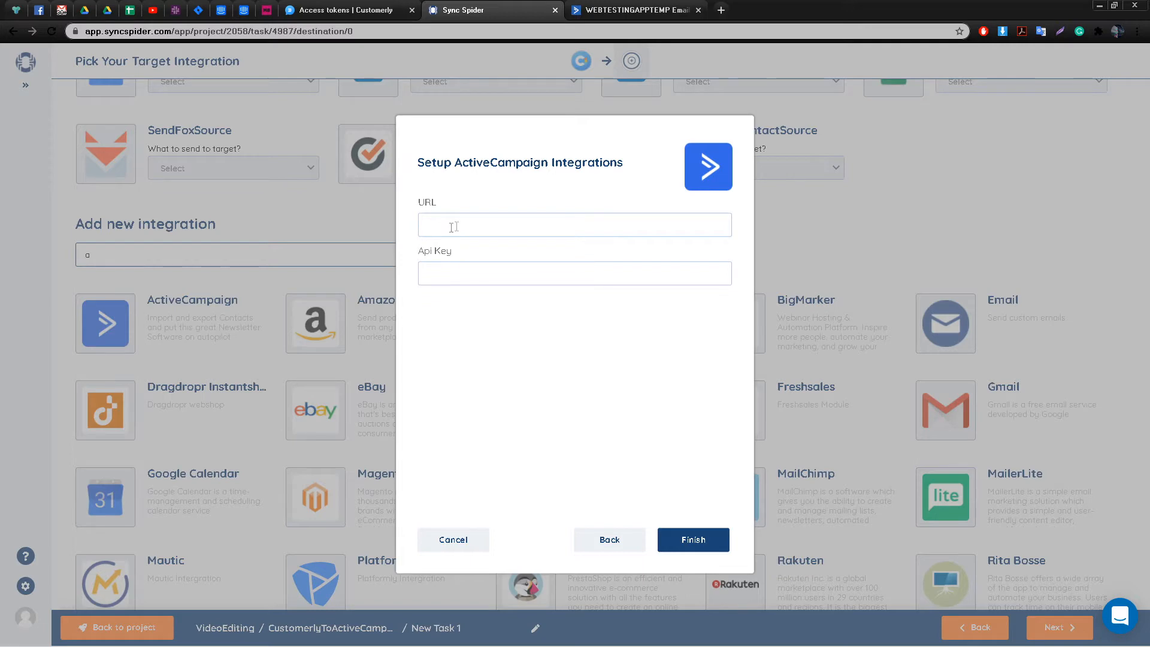
Step: Copy the API URL from ActiveCampaign's developer settings into the URL field of the SyncSpider integration setup
left_click(612, 6)
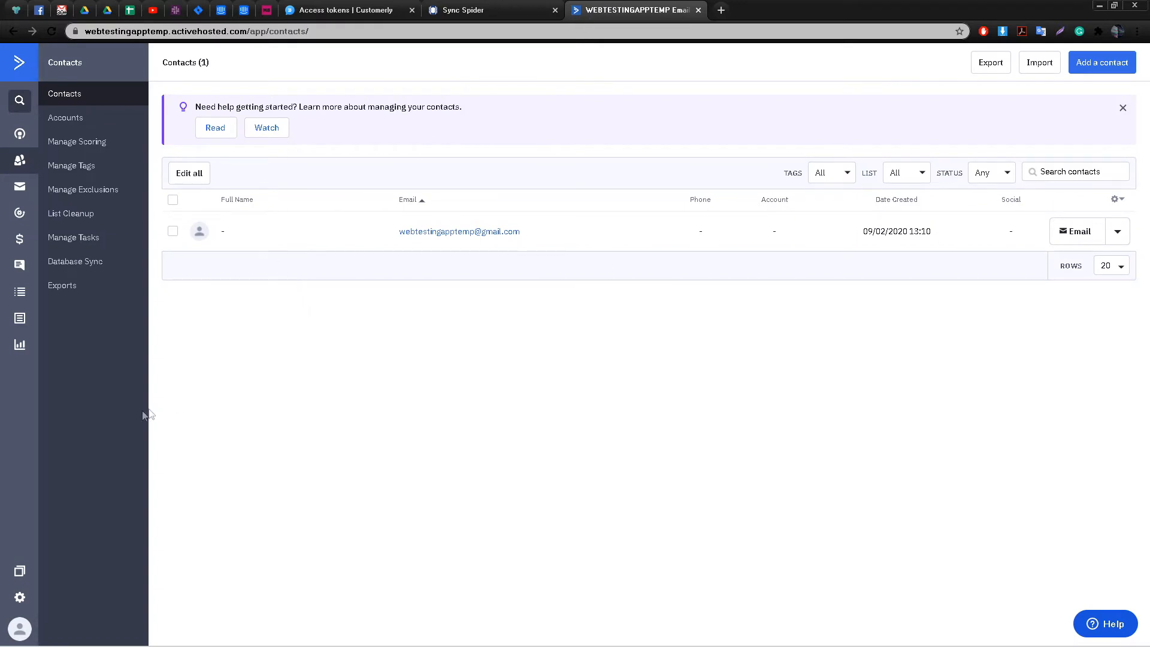
left_click(16, 600)
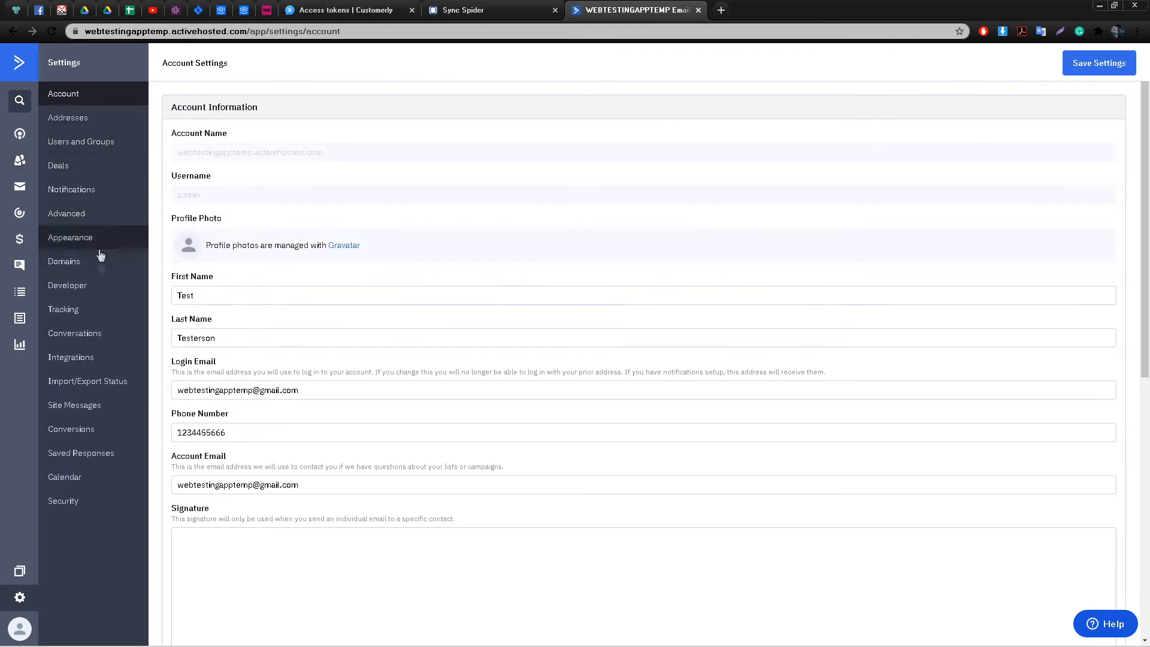
left_click(93, 290)
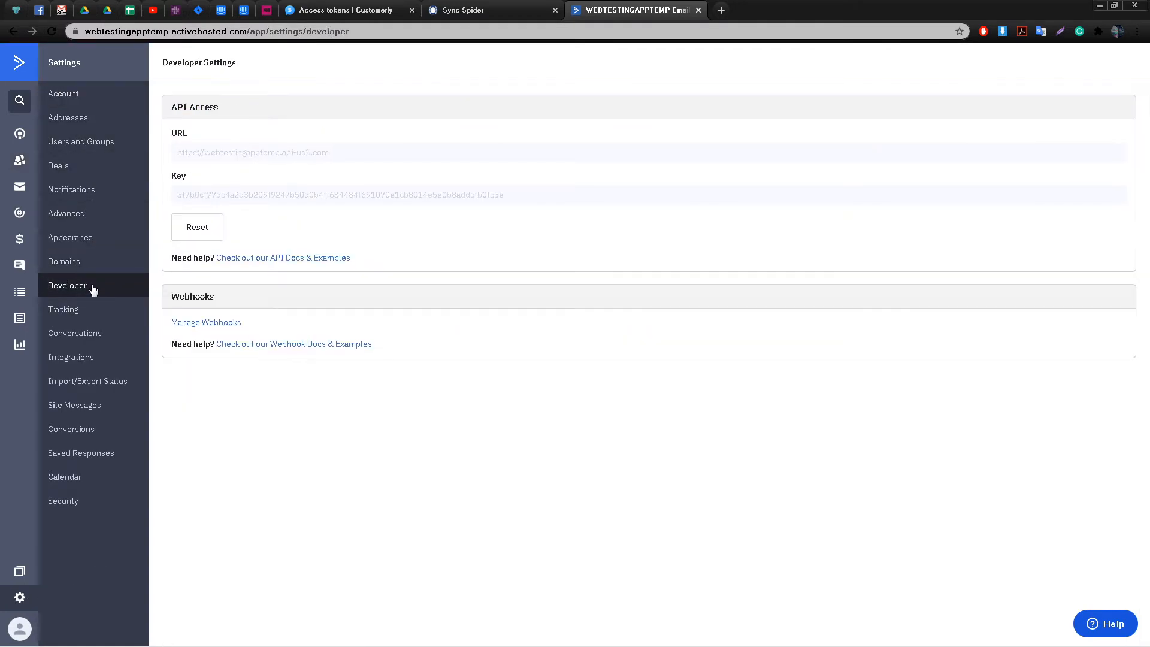
left_click_drag(342, 154, 169, 155)
key("ctrl+c")
left_click(443, 10)
key("ctrl+v")
Step: Copy the API key from ActiveCampaign's developer settings into the Api Key field in SyncSpider and finish the integration
left_click(635, 10)
left_click_drag(539, 194, 177, 193)
key("ctrl+c")
left_click(443, 9)
left_click(473, 273)
key("ctrl+v")
left_click(694, 540)
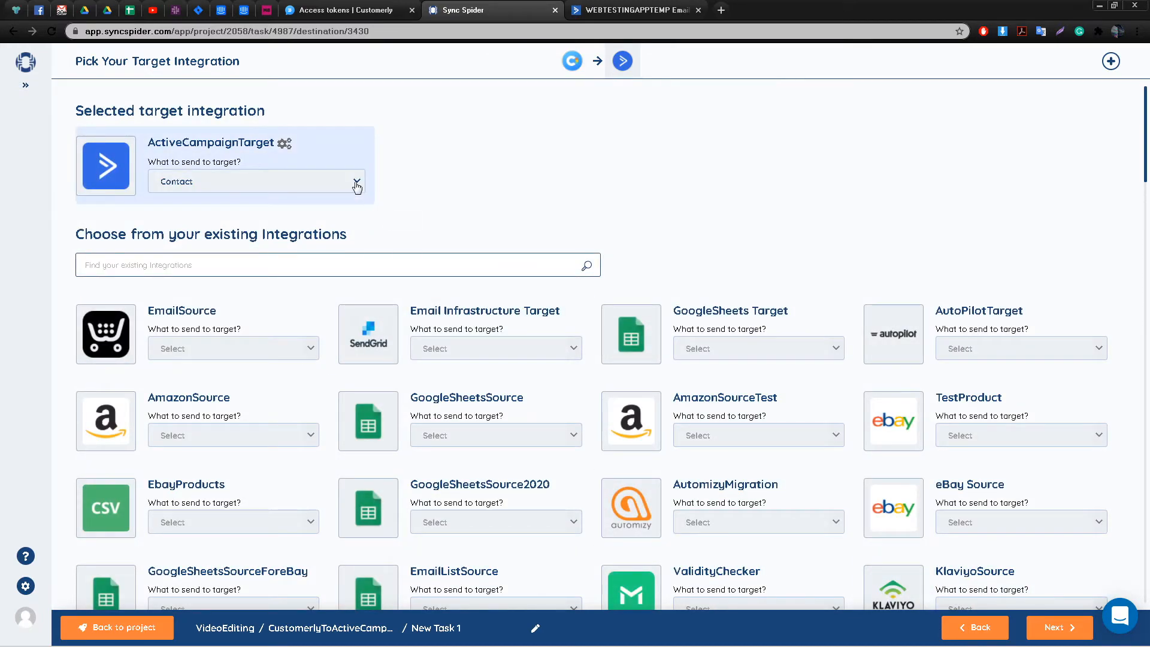
Step: Proceed with Contact as the data sent to ActiveCampaignTarget, set Email as the contact unique identifier, and continue to the mapping
left_click(1056, 627)
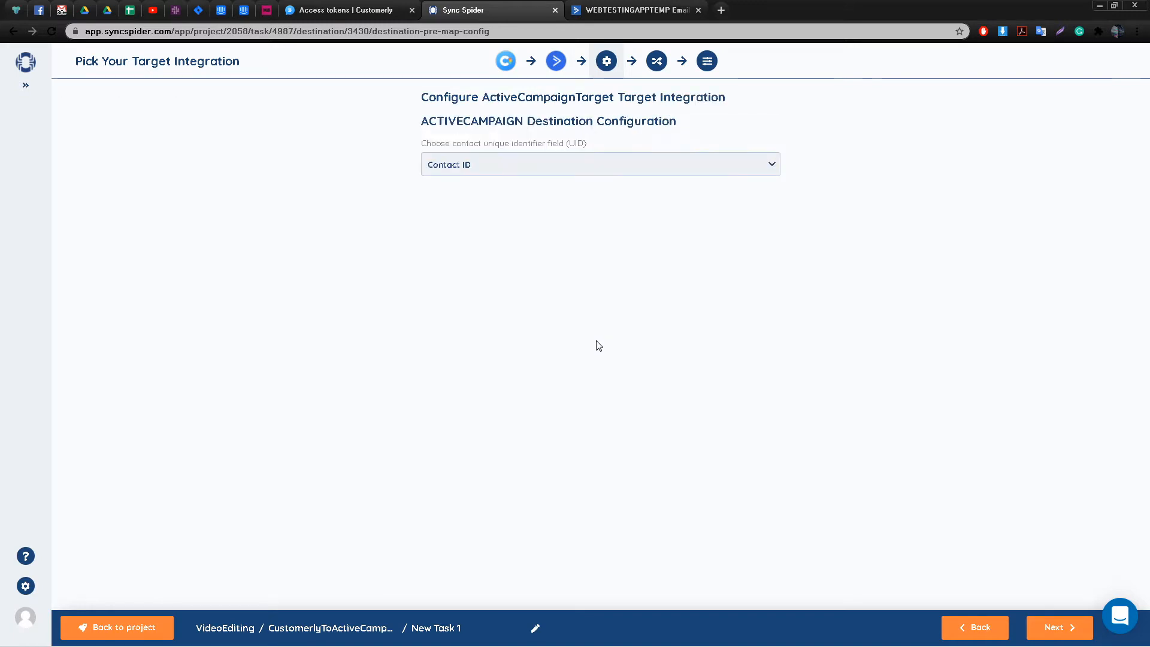
left_click(498, 174)
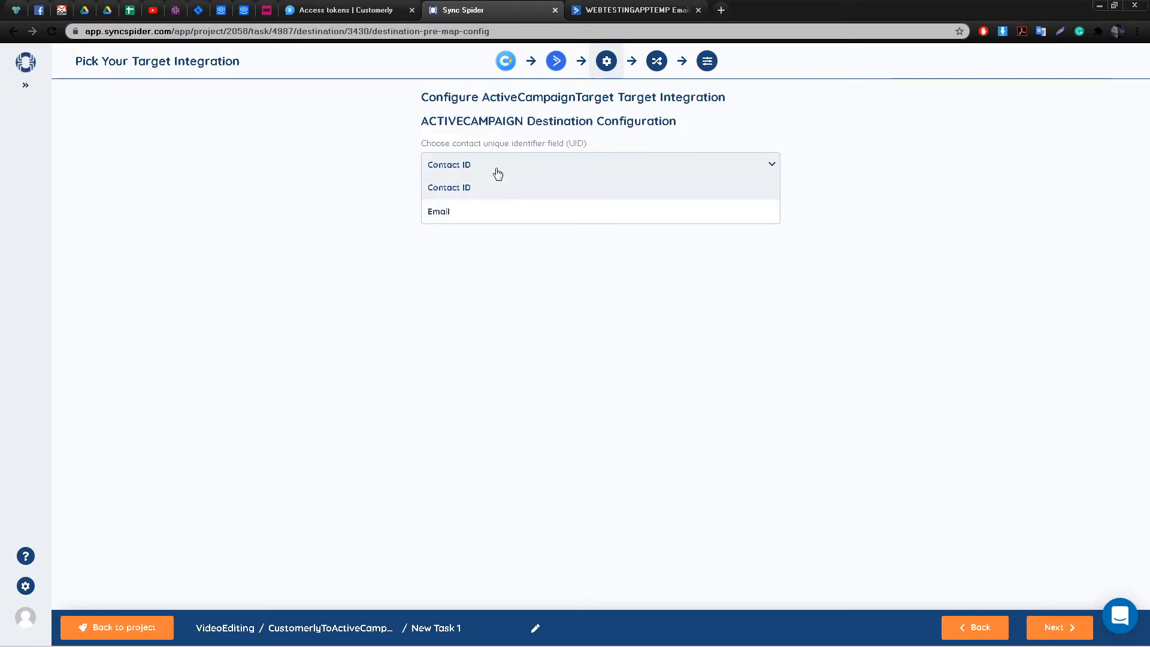
left_click(481, 218)
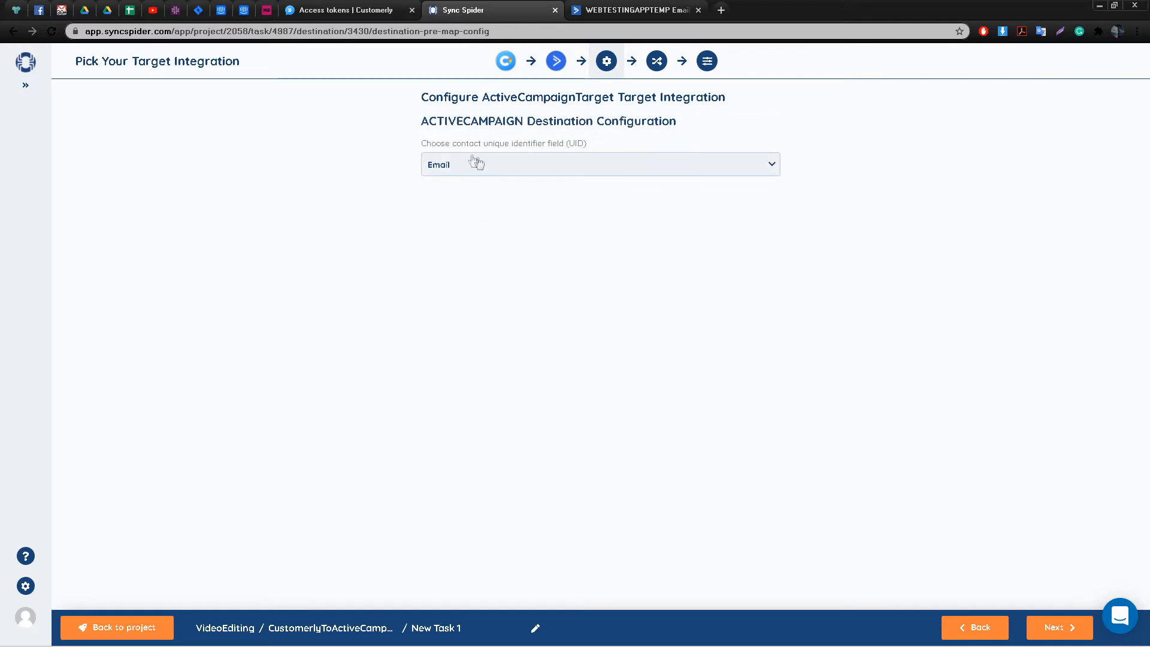
left_click(1052, 629)
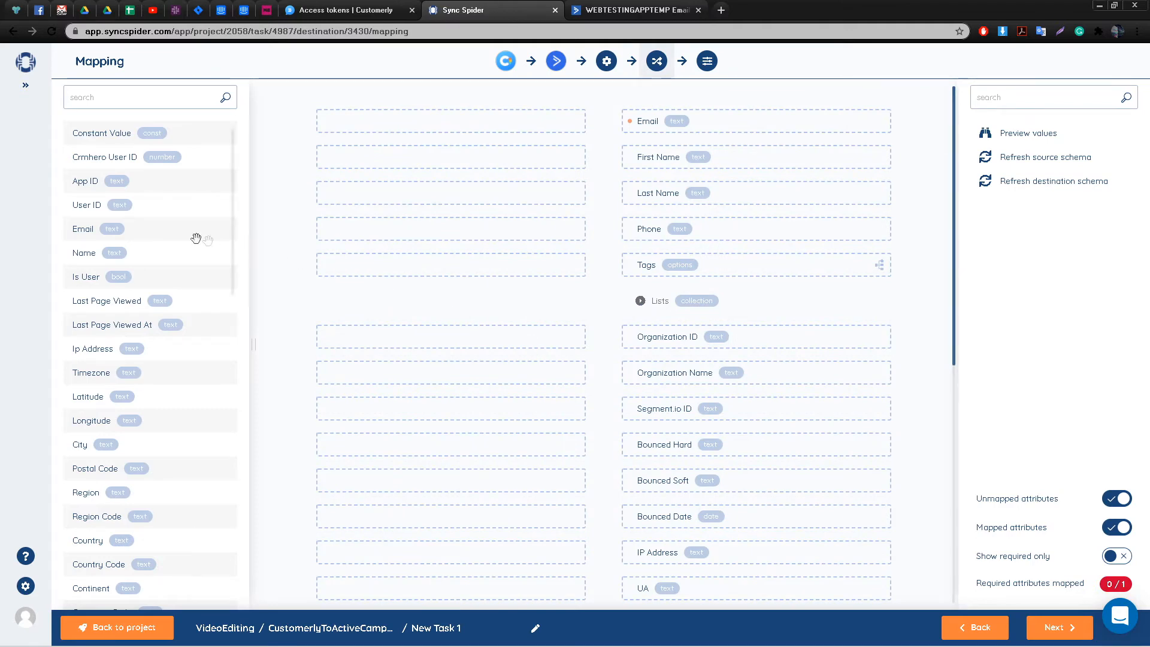
Step: Map the source Email attribute to the target Email field without a fallback value
left_click_drag(164, 228, 466, 126)
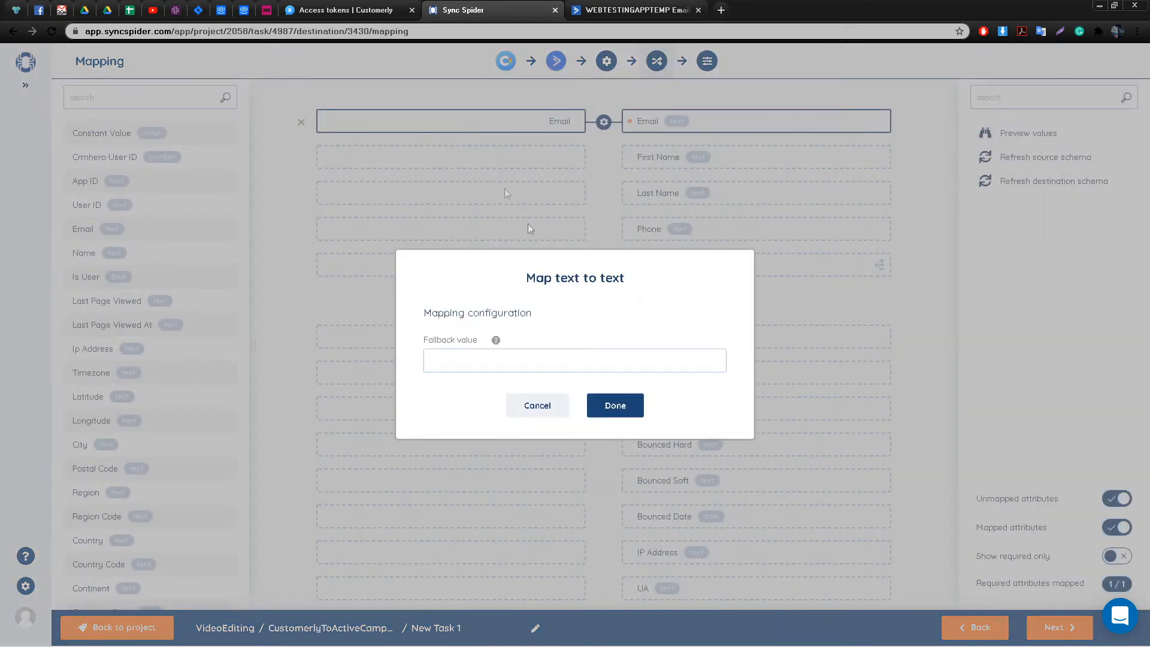
left_click(616, 407)
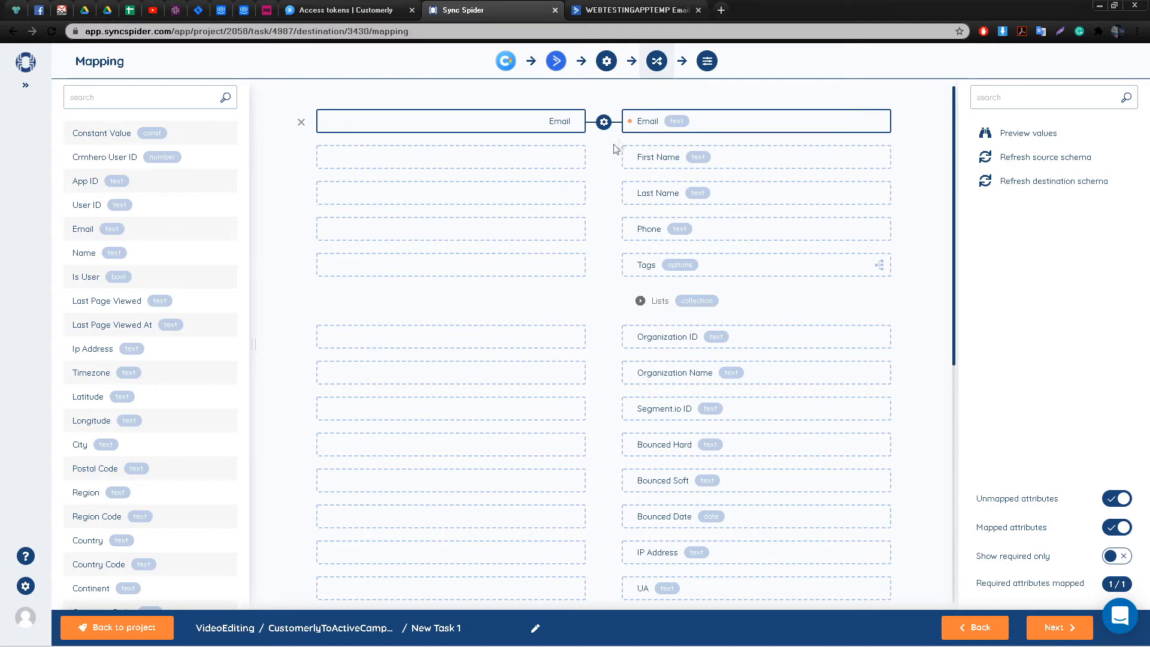
Step: Look through all the ActiveCampaign target fields and the Customerly source attributes available for mapping
mouse_move(631, 124)
scroll(635, 207, "down", 2)
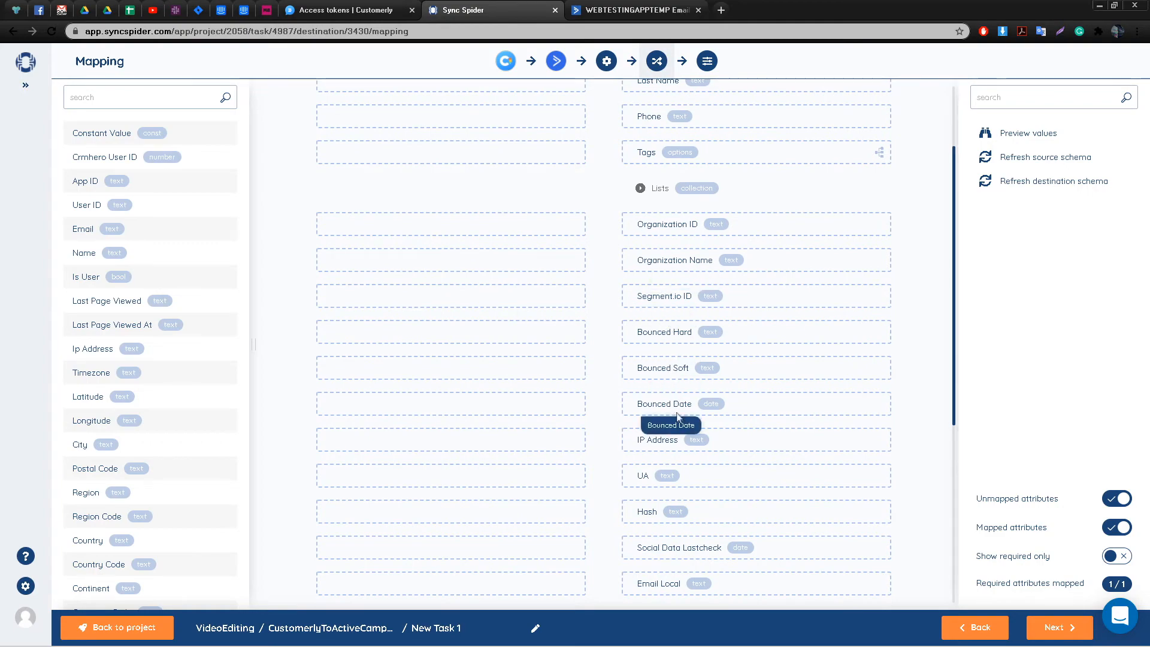
scroll(677, 419, "down", 2)
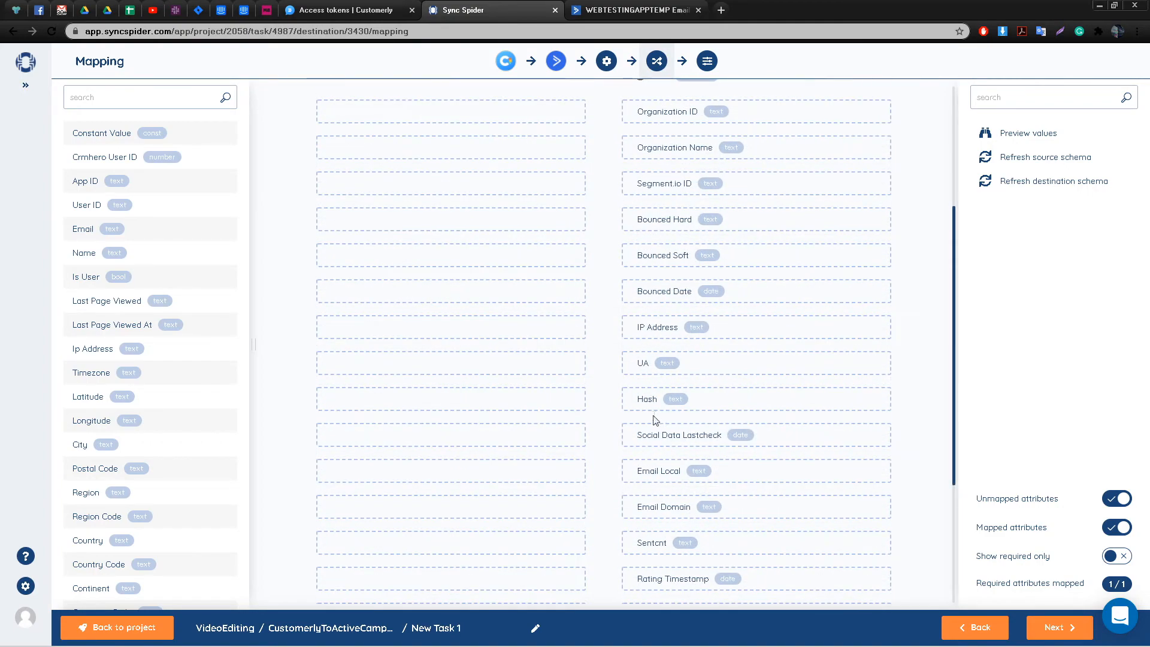
scroll(653, 419, "down", 2)
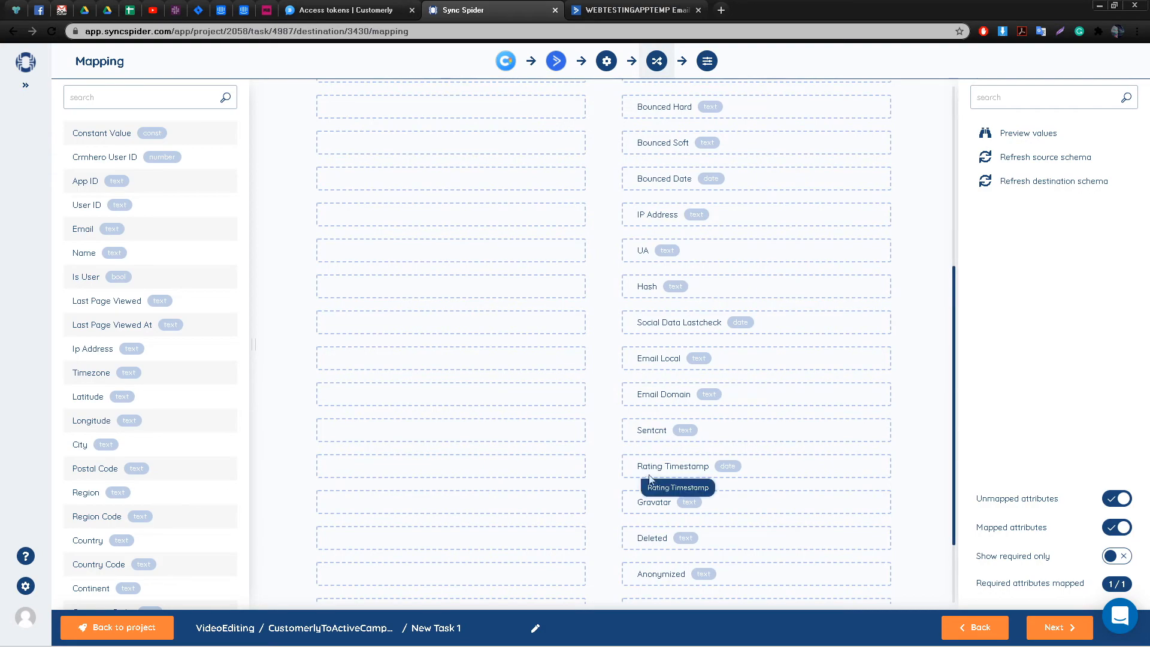
scroll(650, 477, "down", 2)
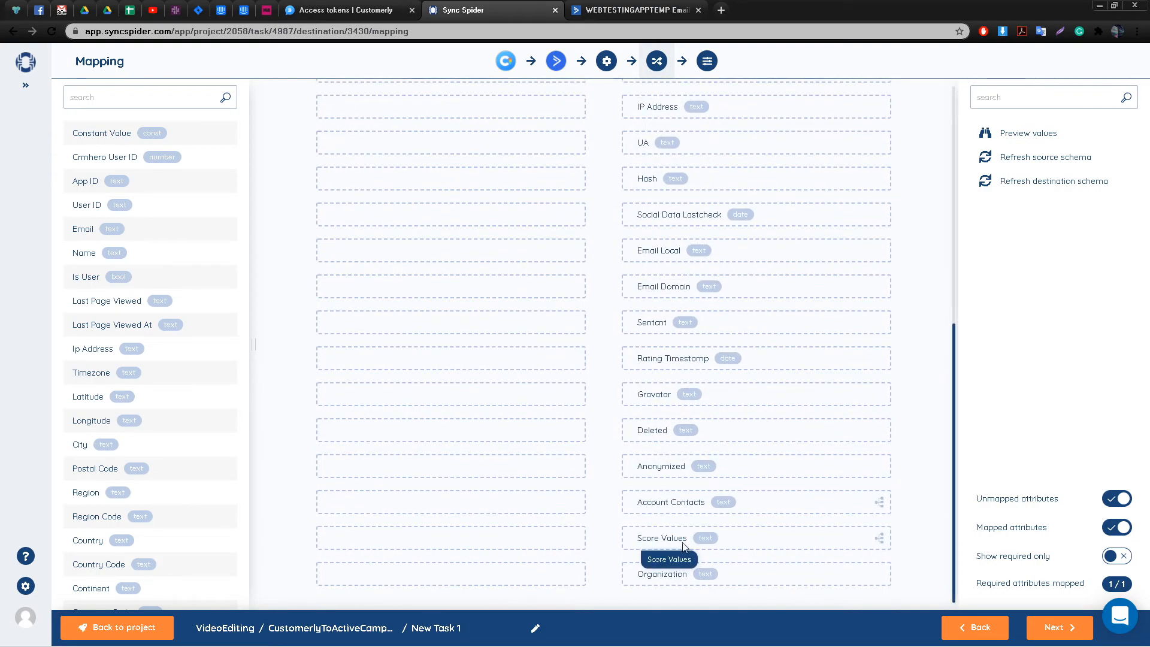
scroll(683, 543, "up", 8)
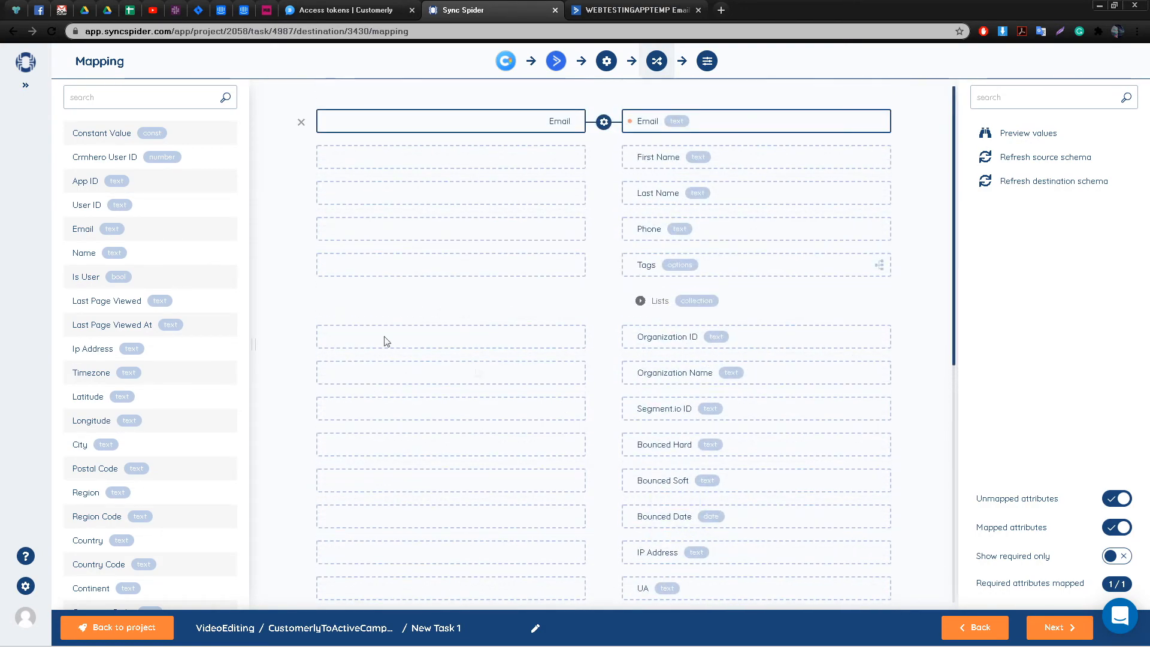
scroll(120, 282, "down", 8)
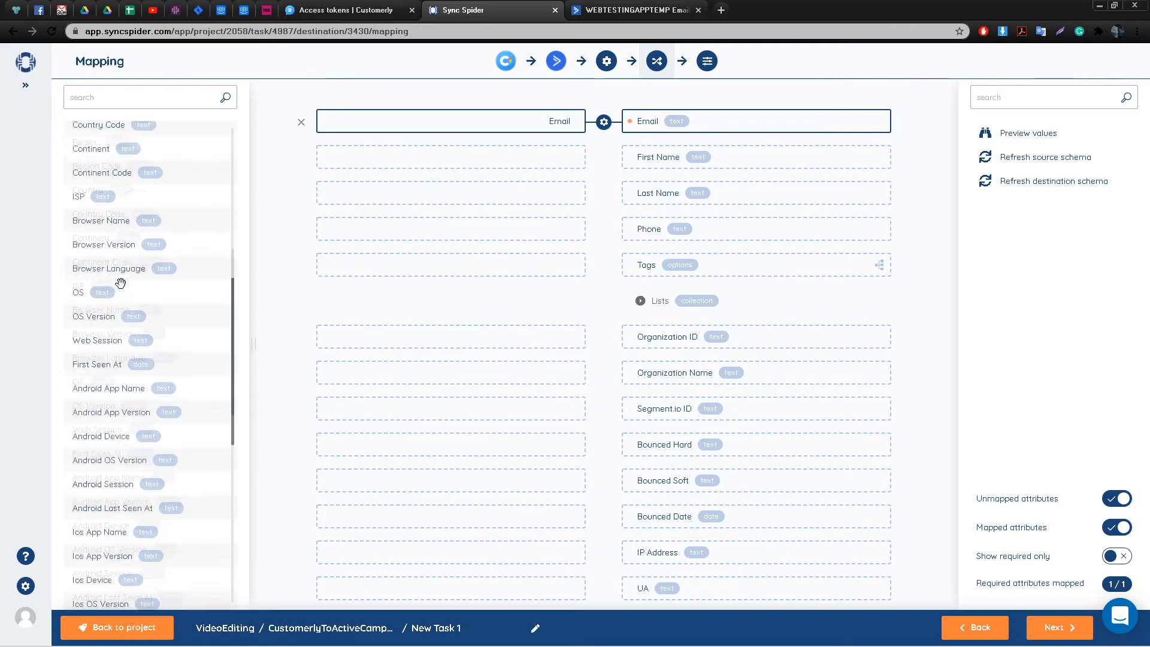
scroll(121, 282, "down", 3)
scroll(121, 297, "down", 2)
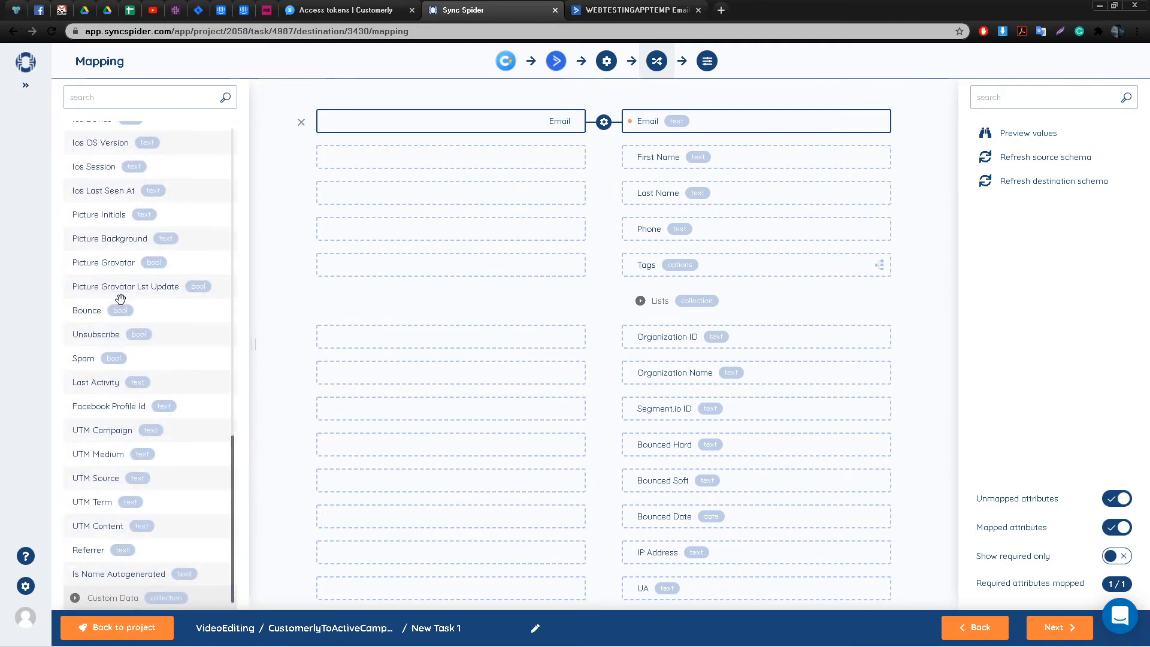
scroll(121, 298, "up", 4)
scroll(120, 299, "up", 15)
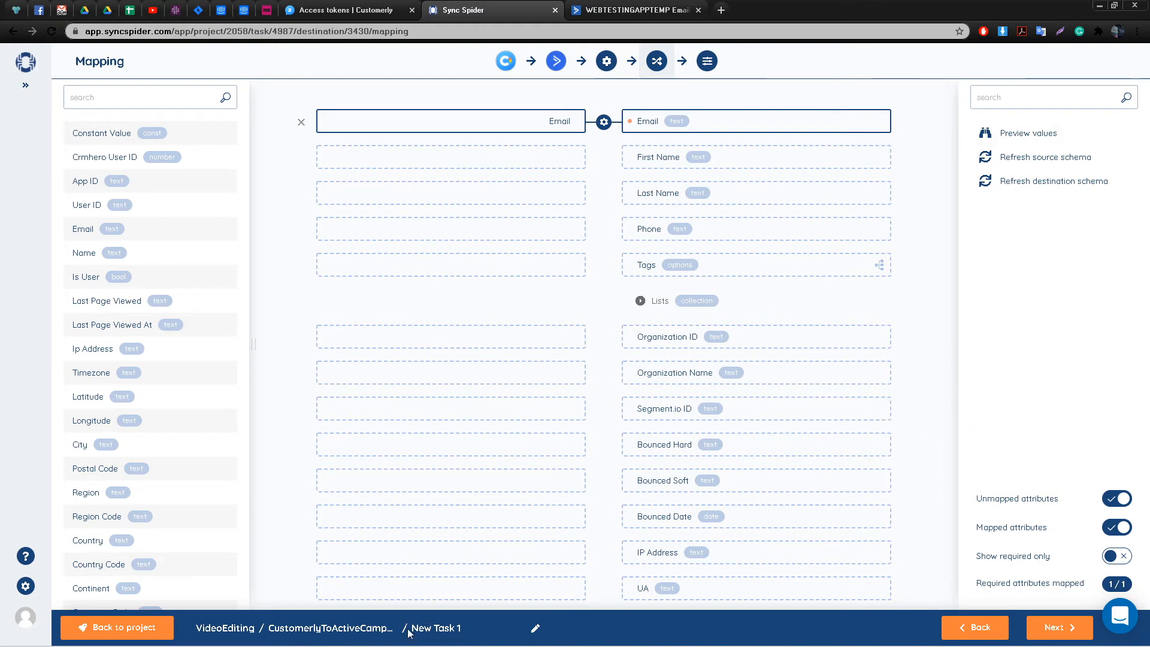
Step: Continue to the task settings and rename the task as ContactMigrationPhase1
left_click(1038, 634)
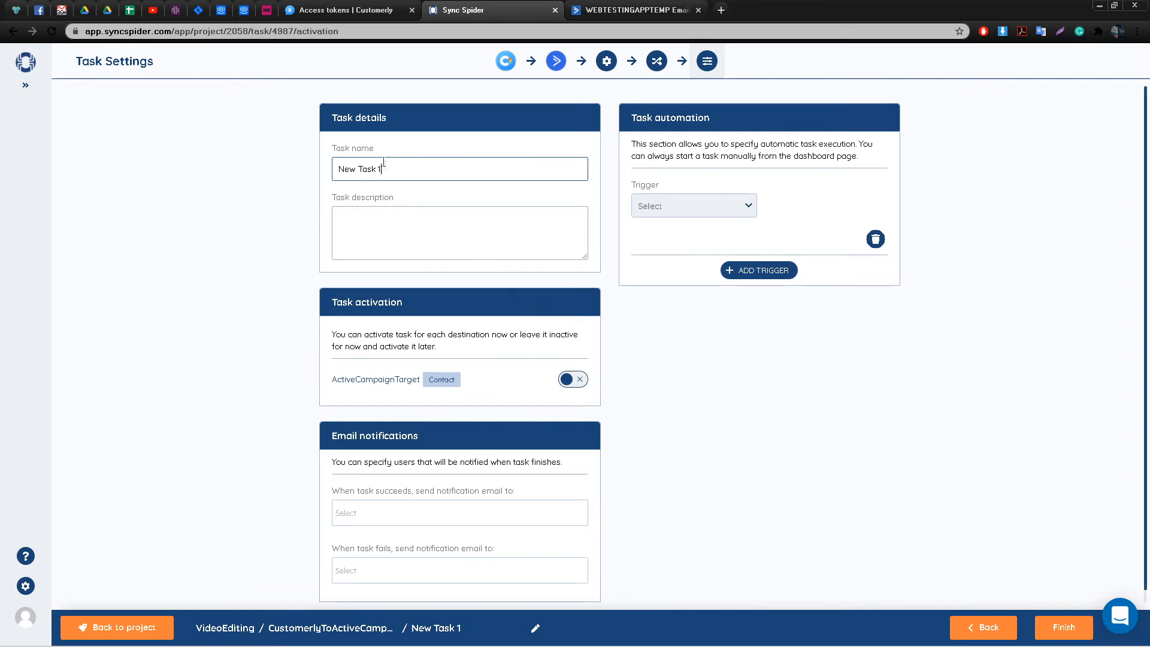
left_click_drag(400, 163, 303, 171)
type("ContactMigrationPhase1")
left_click(463, 227)
Step: Try a Schedule trigger with weekly repeats in the task automation
left_click(706, 206)
left_click(673, 230)
left_click(810, 214)
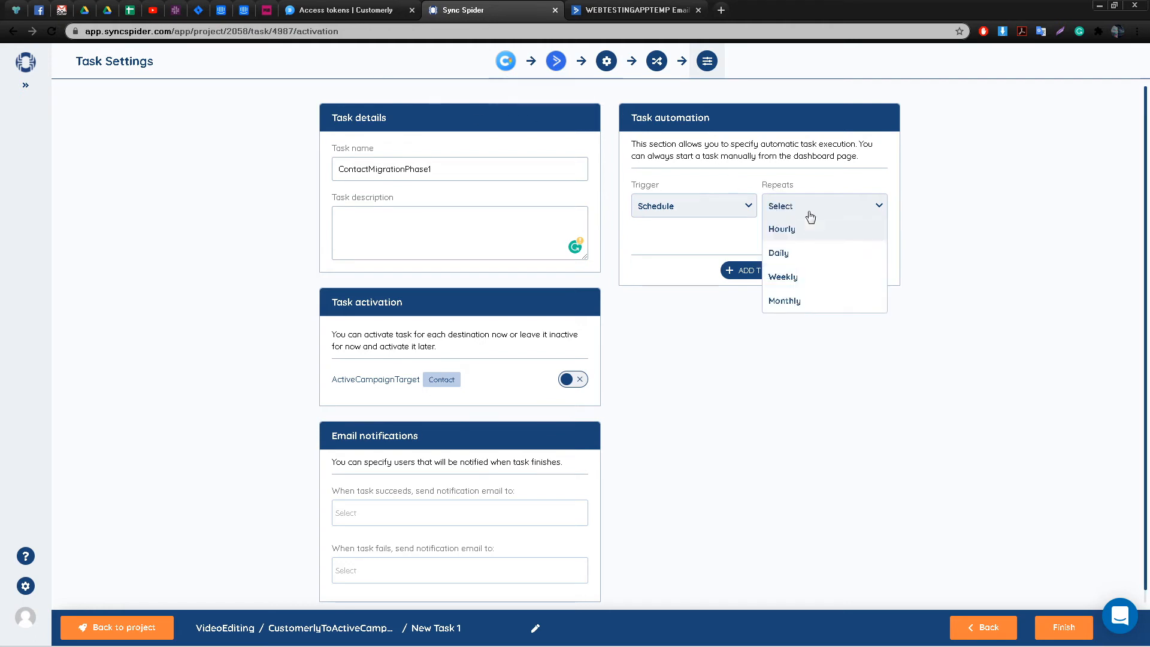
left_click(807, 277)
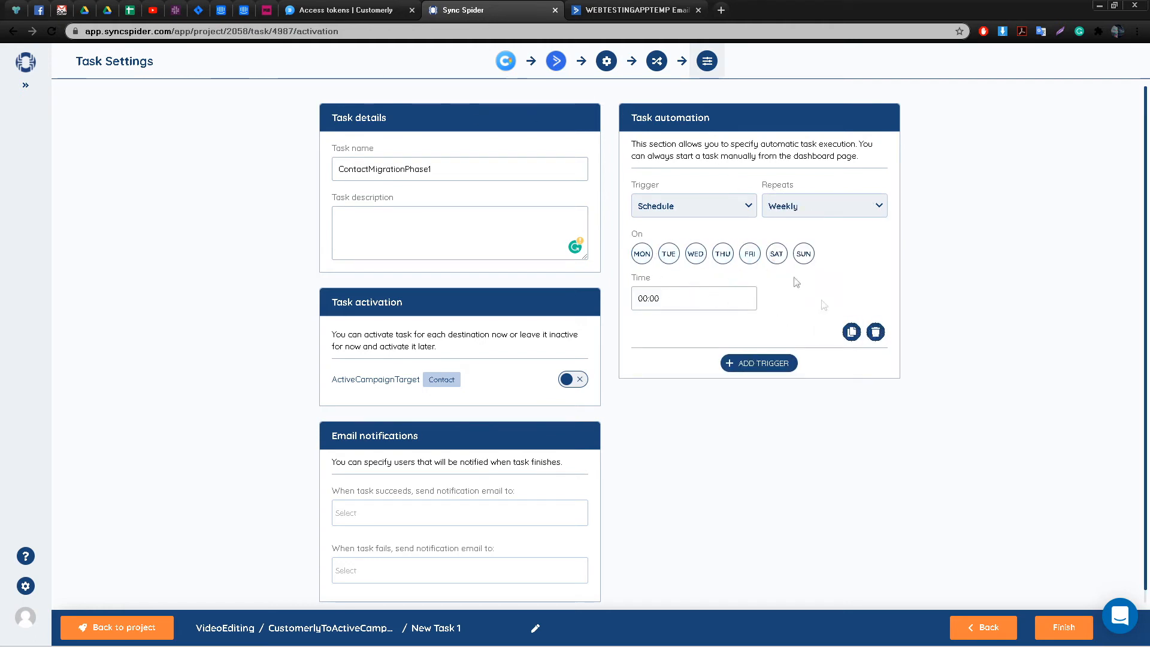
Step: Try an On event trigger for the Task succeeded event, look through its selectable tasks, and remove the trigger
left_click(737, 211)
left_click(675, 254)
left_click(806, 207)
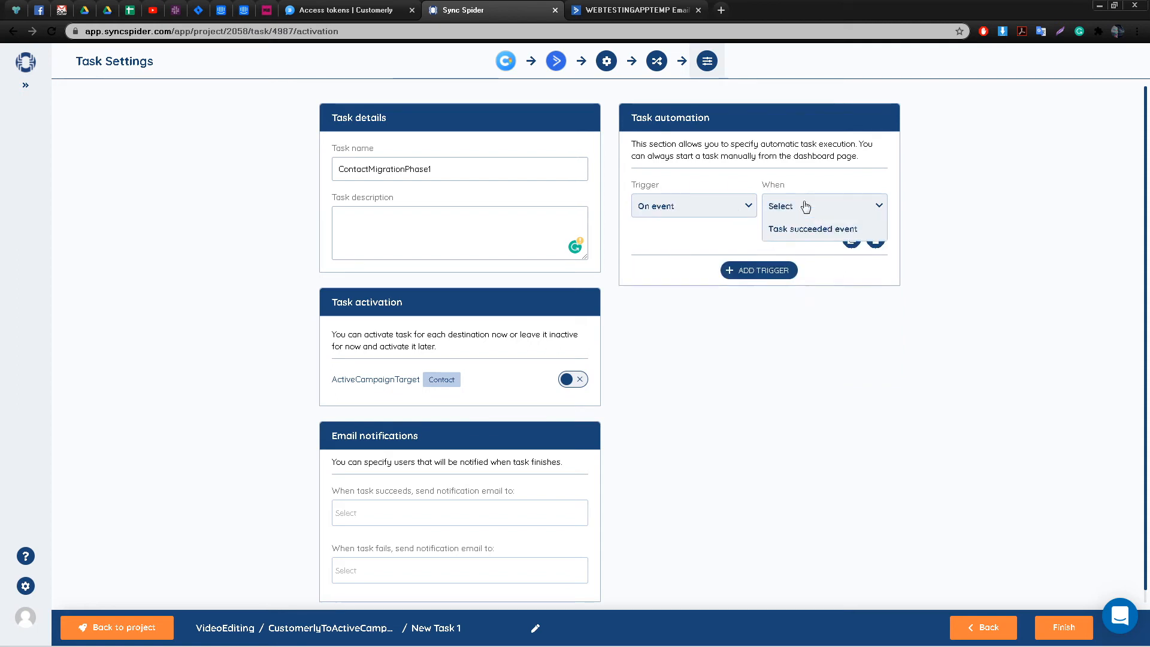
left_click(804, 231)
left_click(717, 255)
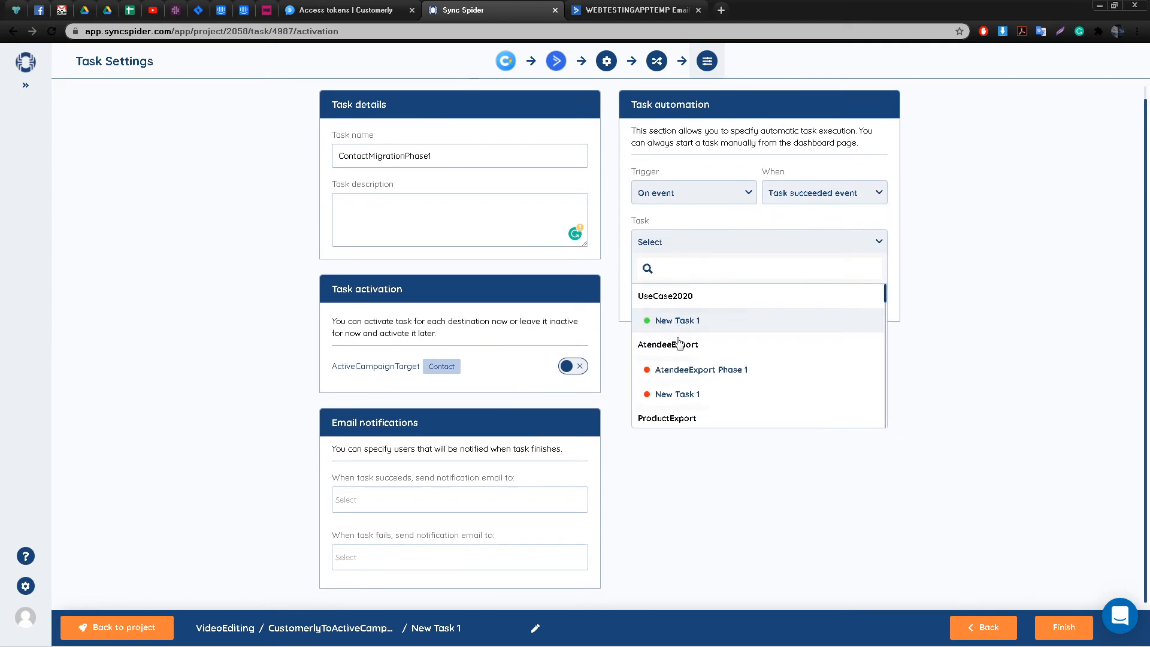
scroll(679, 342, "down", 10)
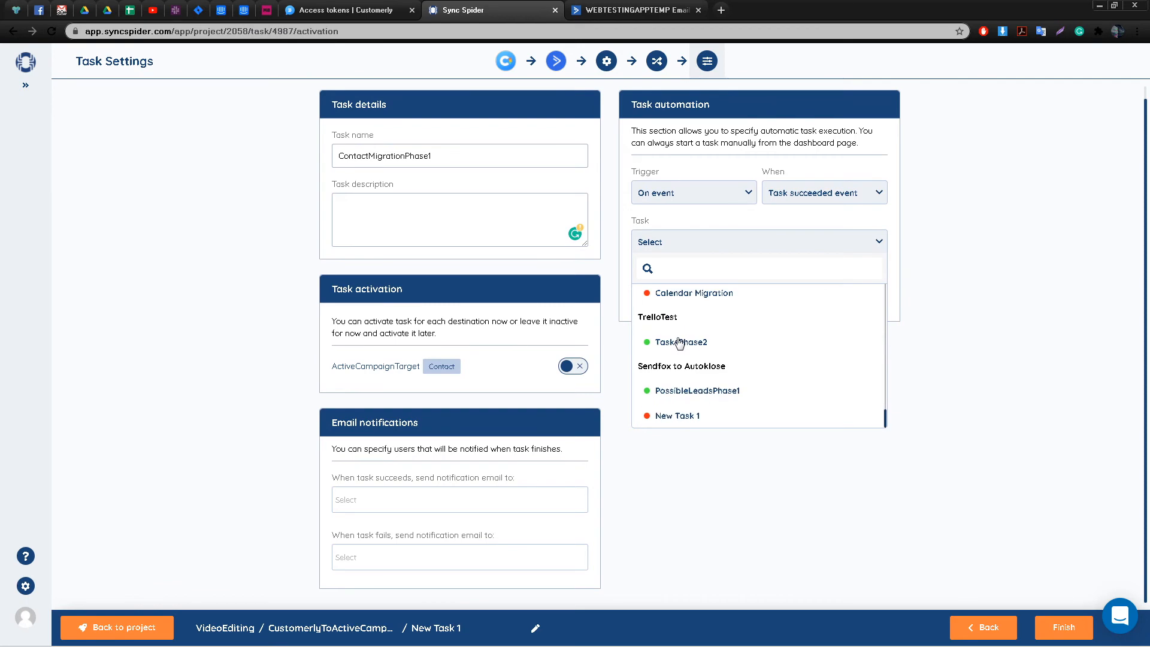
scroll(679, 343, "up", 8)
left_click(945, 277)
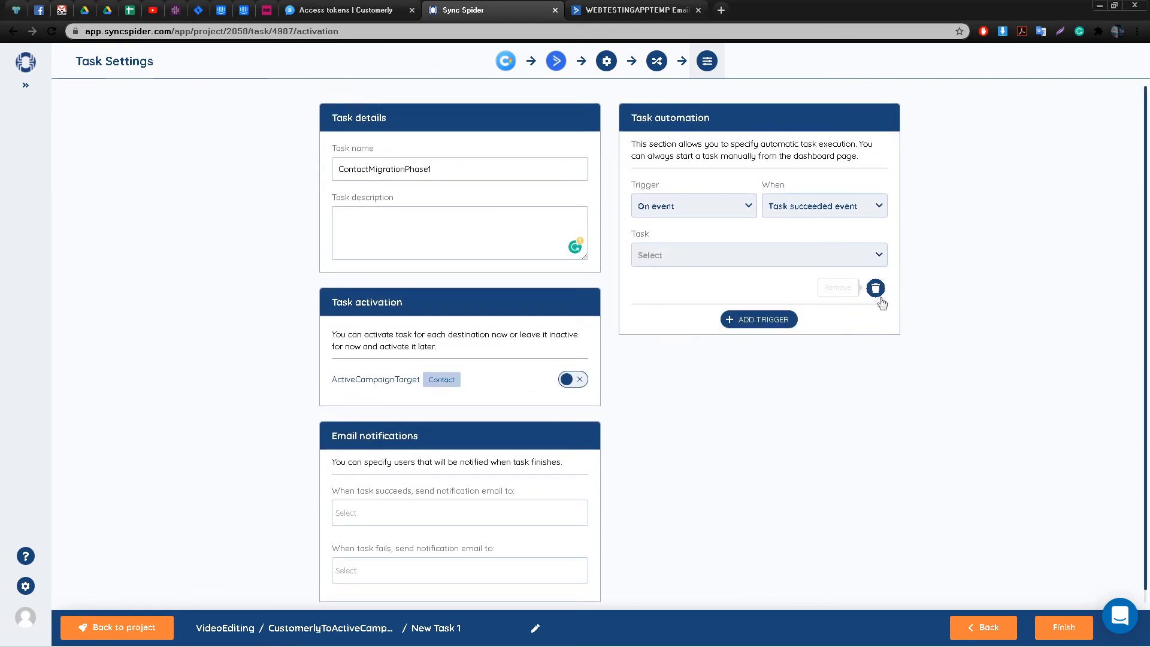
left_click(875, 290)
left_click(689, 360)
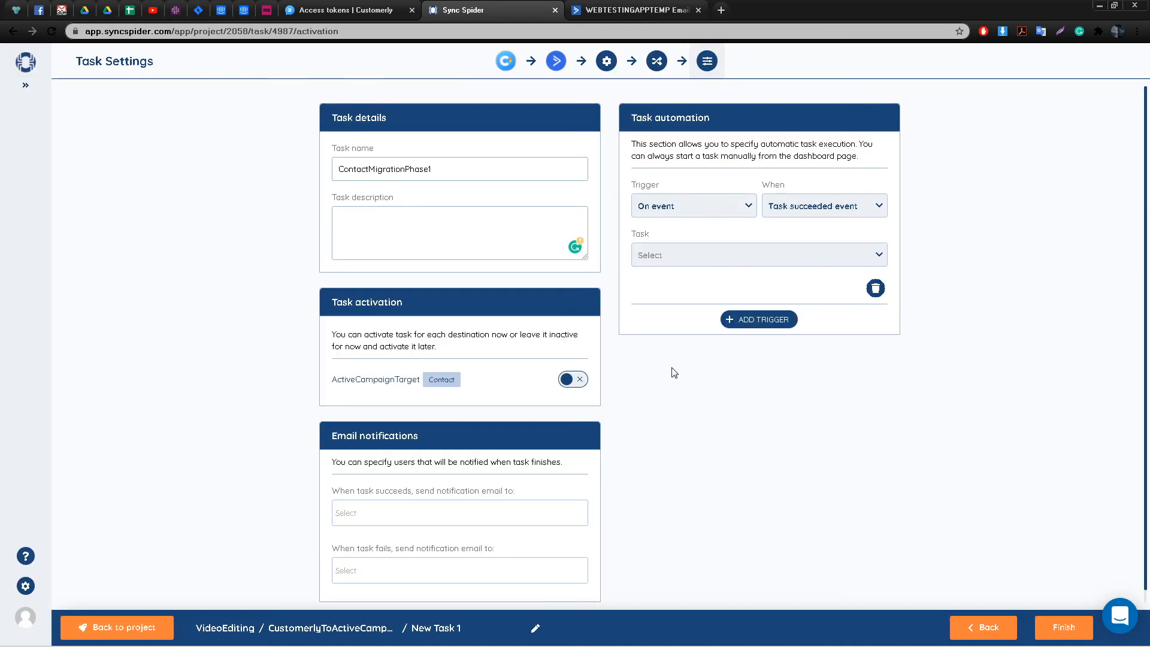
left_click(375, 558)
left_click(693, 468)
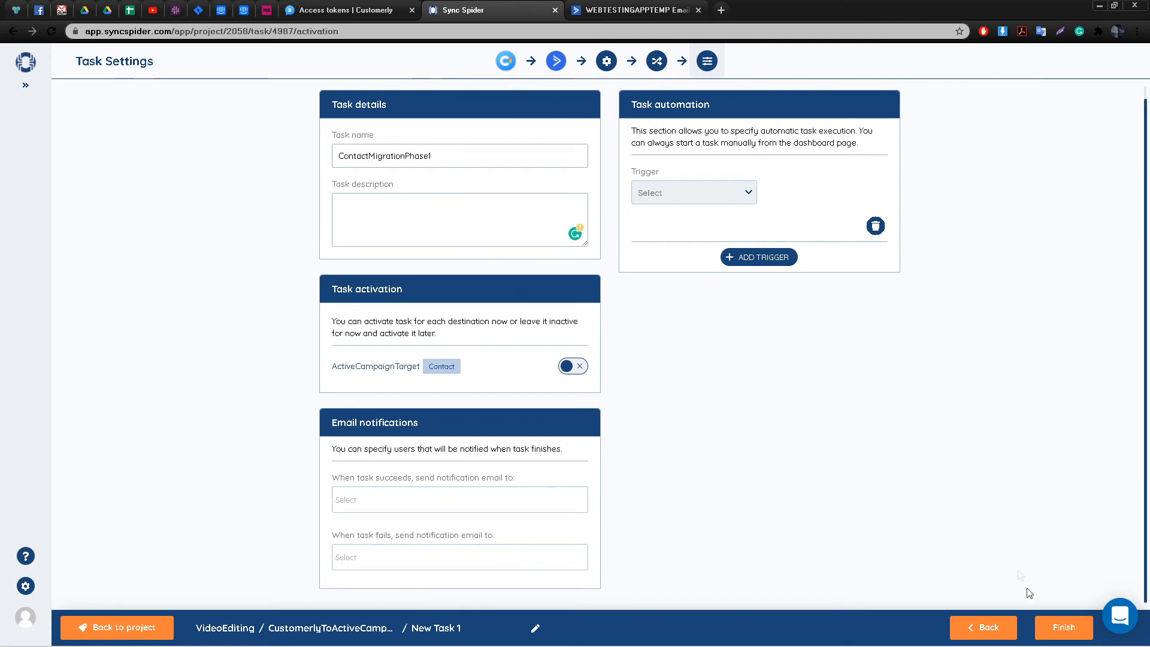
Step: Finish the task setup, and activate and run ContactMigrationPhase1 from the project's task list
left_click(1064, 628)
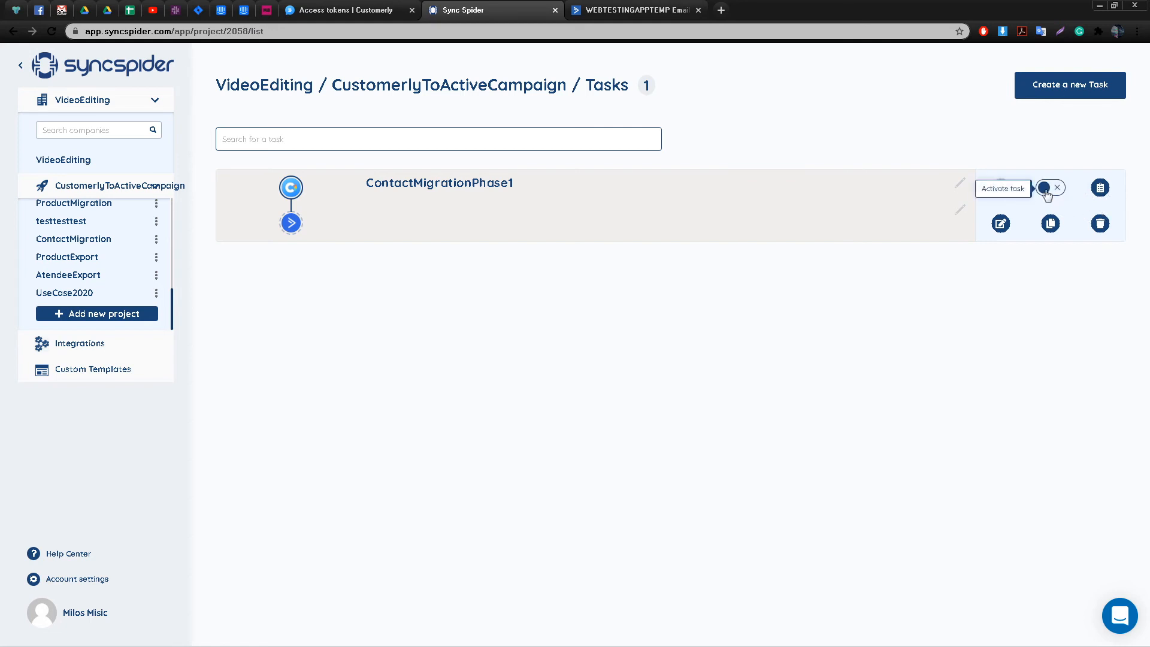
left_click(1046, 189)
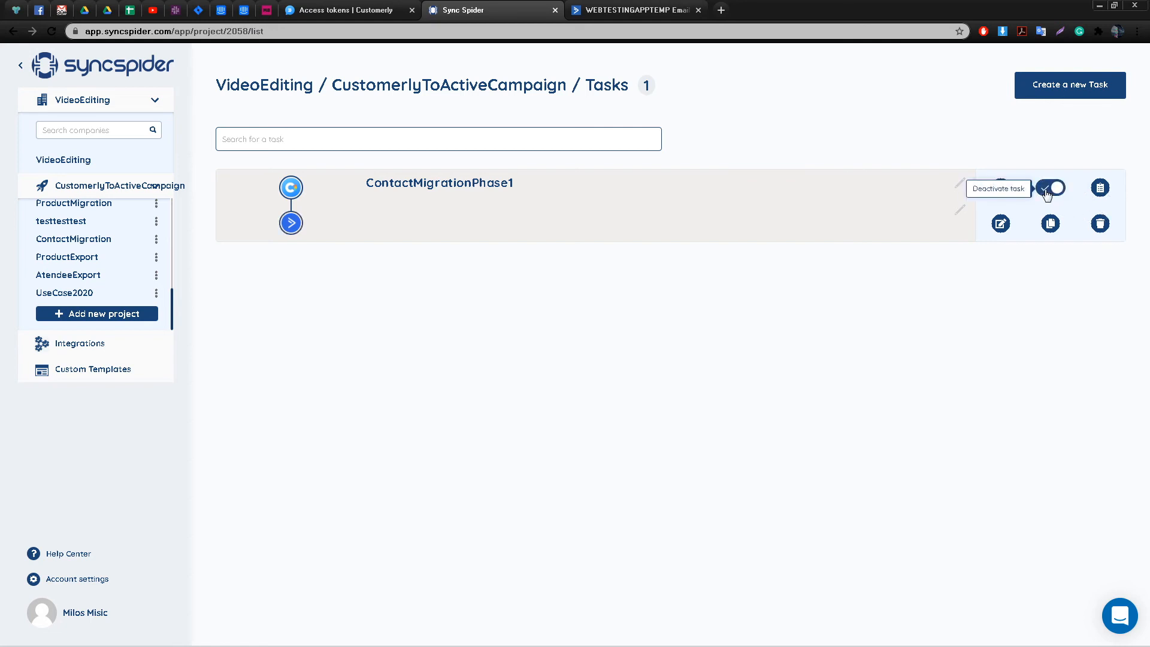
left_click(1002, 188)
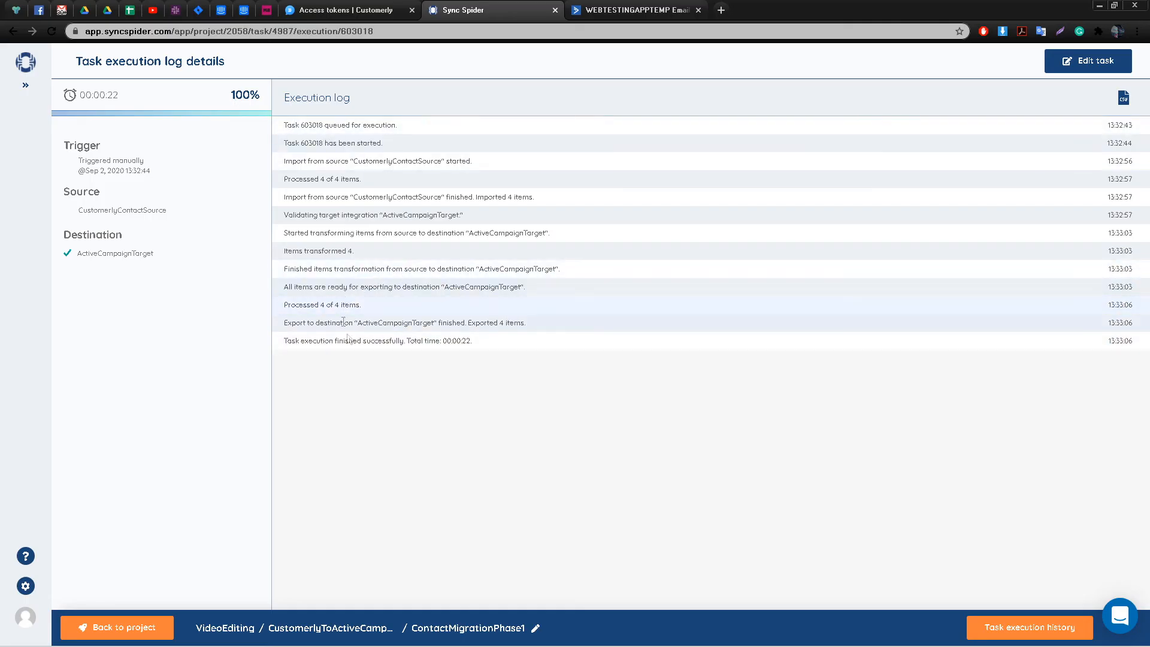
Step: Switch to ActiveCampaign and open its contacts to check the exported entries
left_click(617, 11)
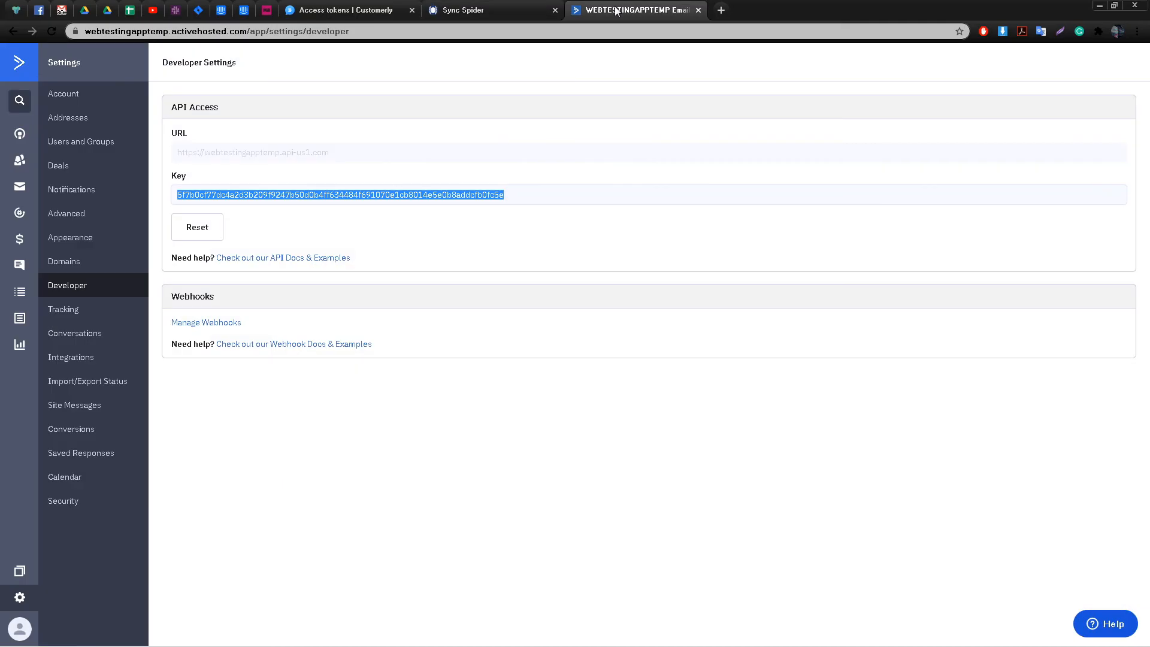
left_click(20, 162)
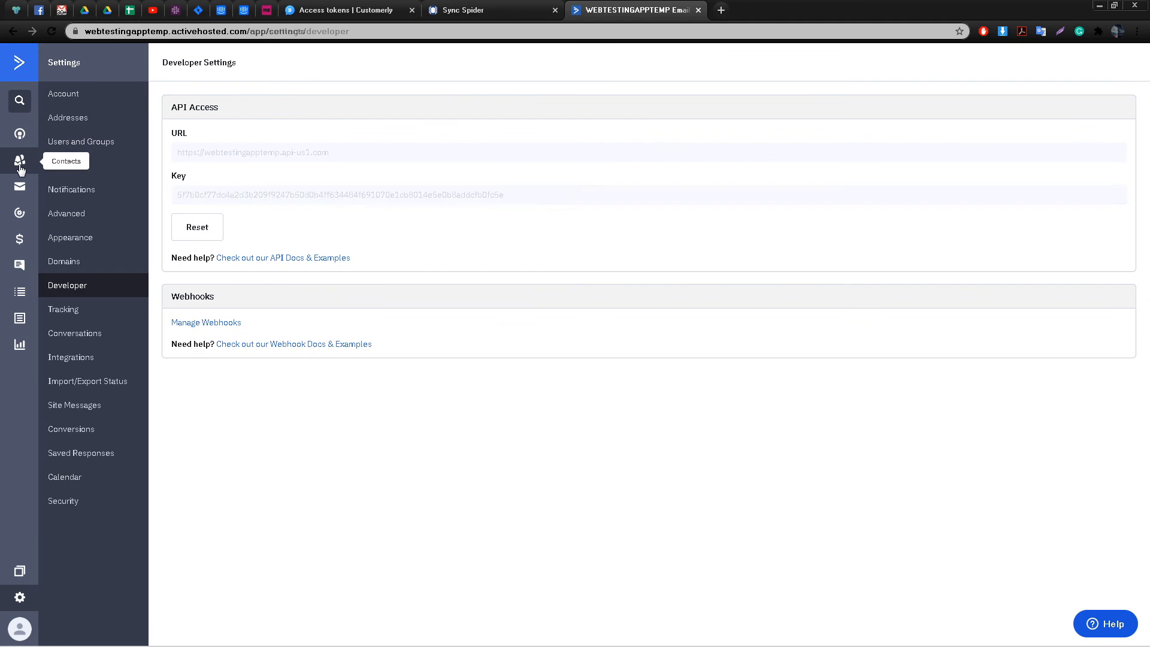